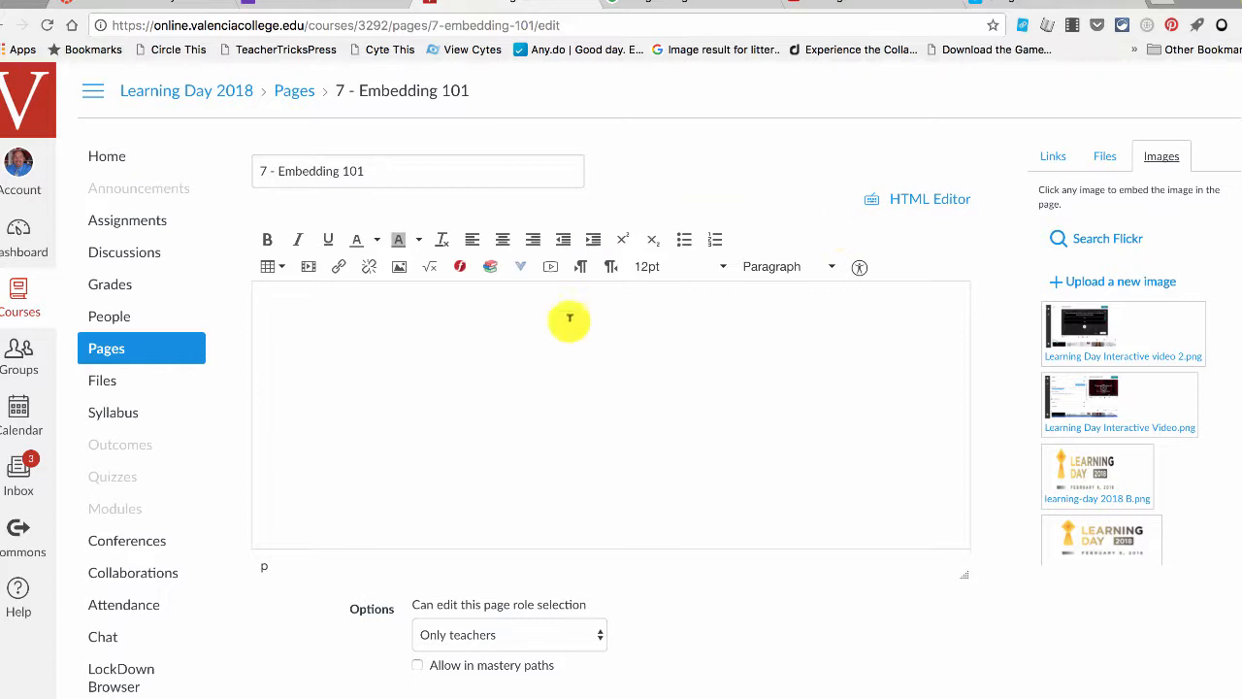
pyautogui.click(1111, 157)
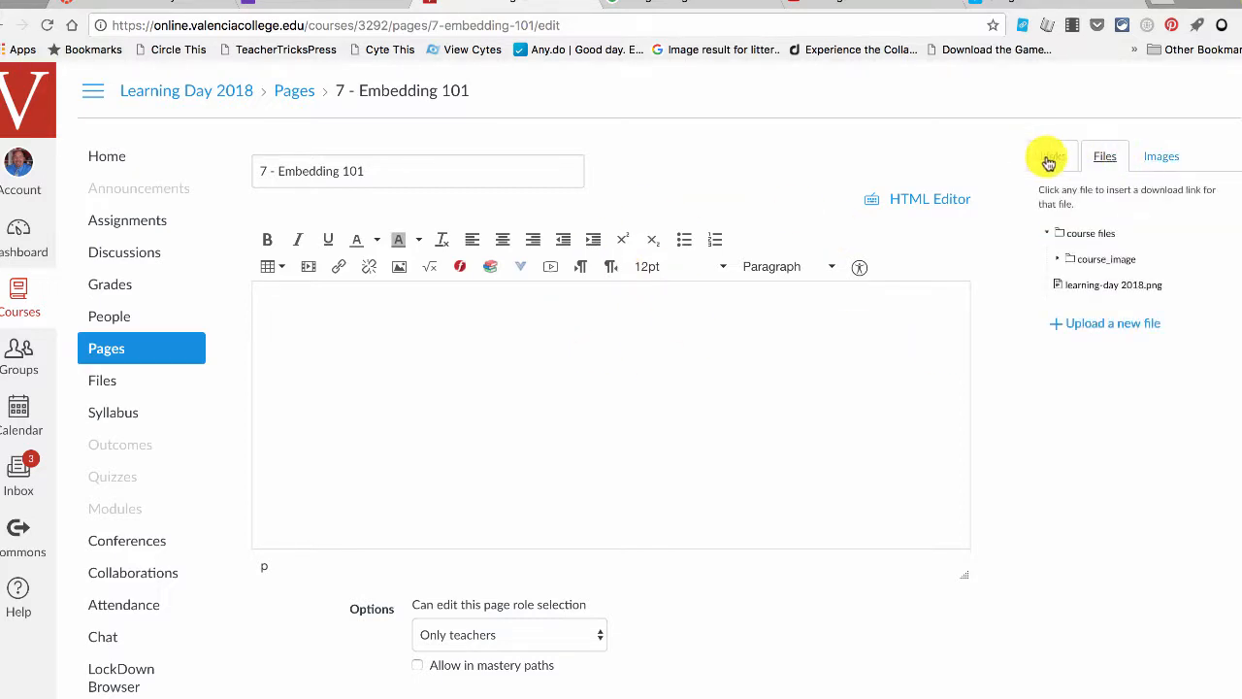
pyautogui.click(1043, 158)
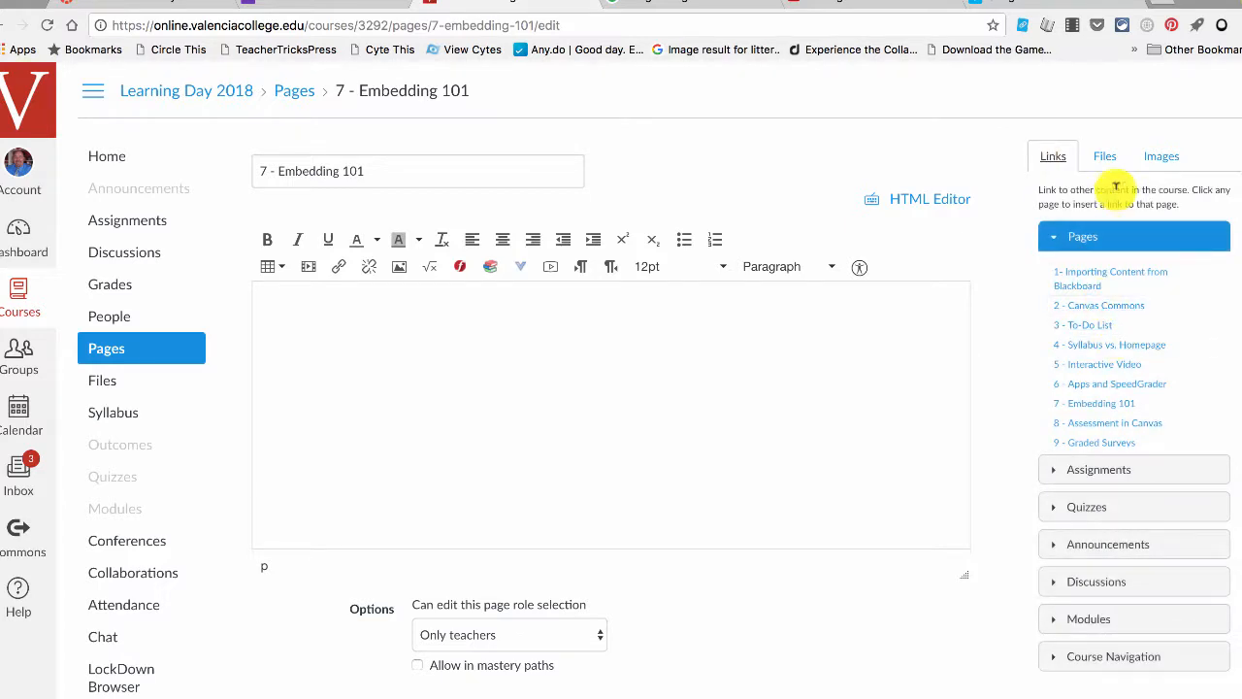
pyautogui.click(1106, 158)
# Search Flickr's Creative Commons images for "google" and embed the first result, the Google logo picture, in the page
pyautogui.click(1162, 158)
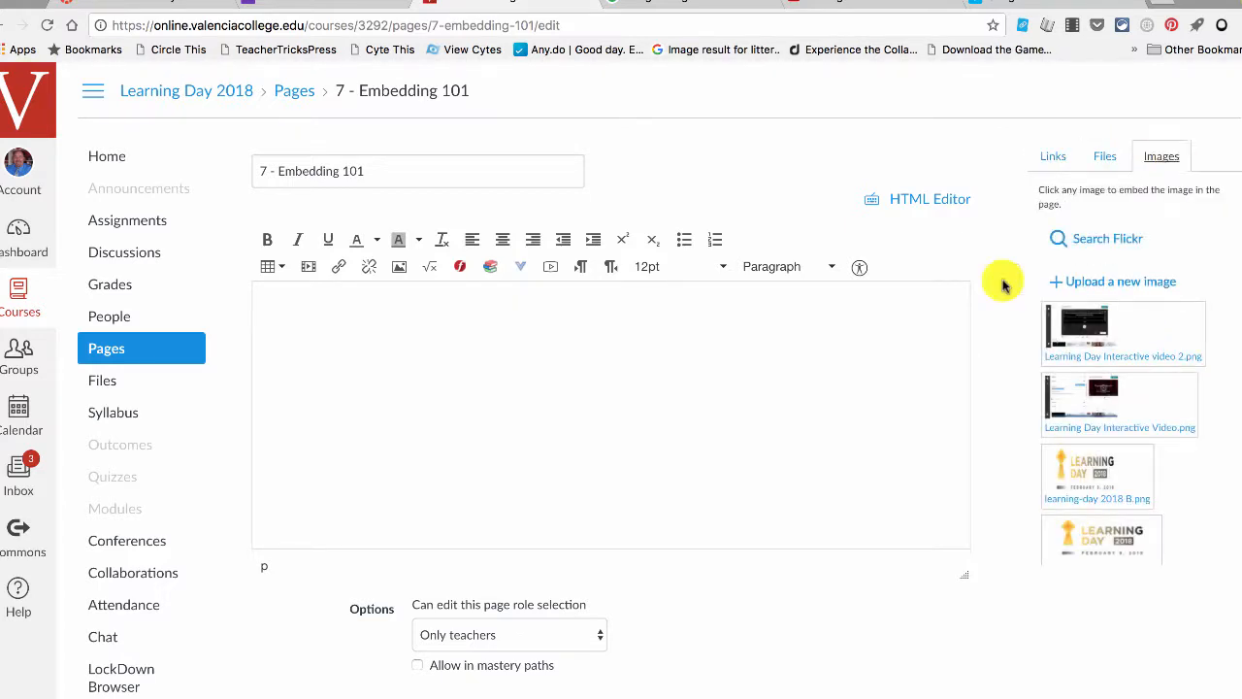
pyautogui.click(1103, 244)
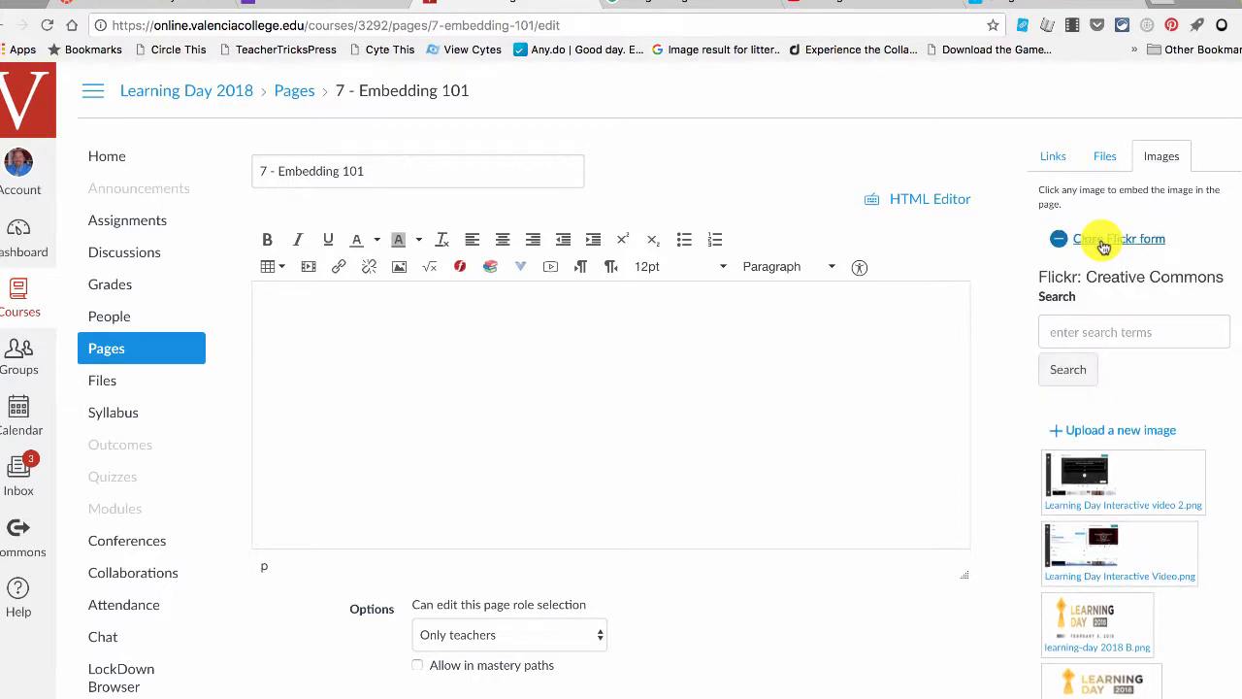
pyautogui.click(1087, 330)
pyautogui.write('google')
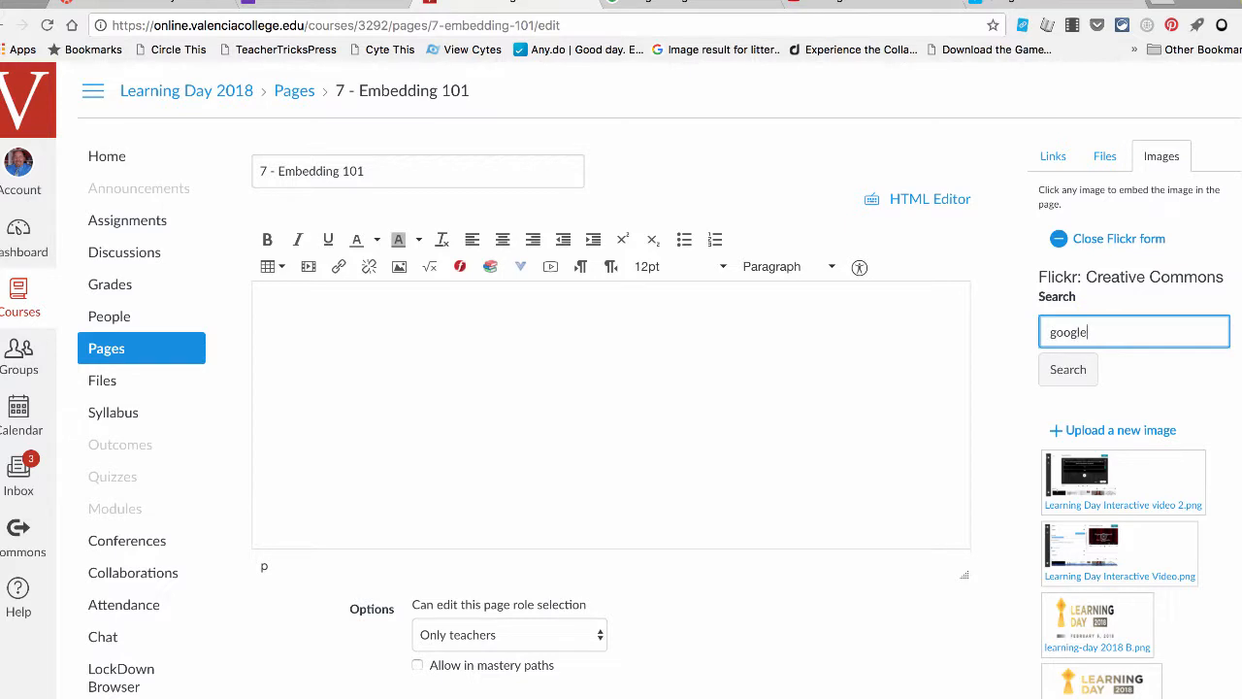
pyautogui.click(1080, 367)
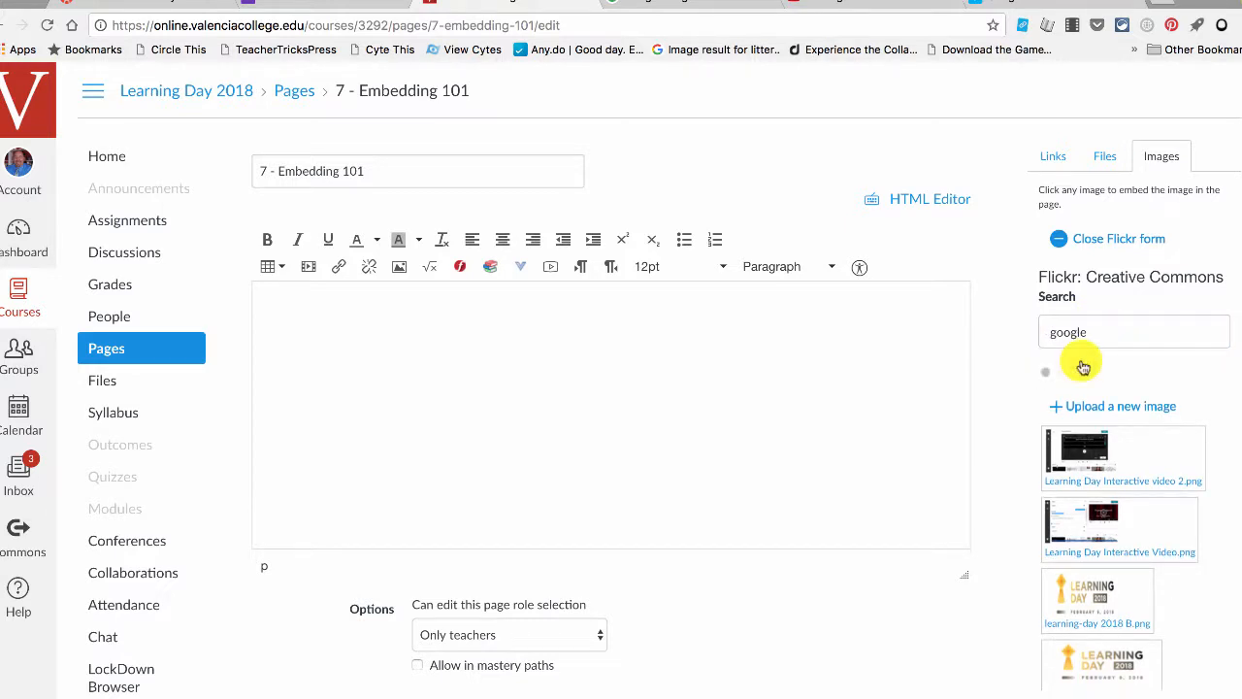
pyautogui.click(1078, 431)
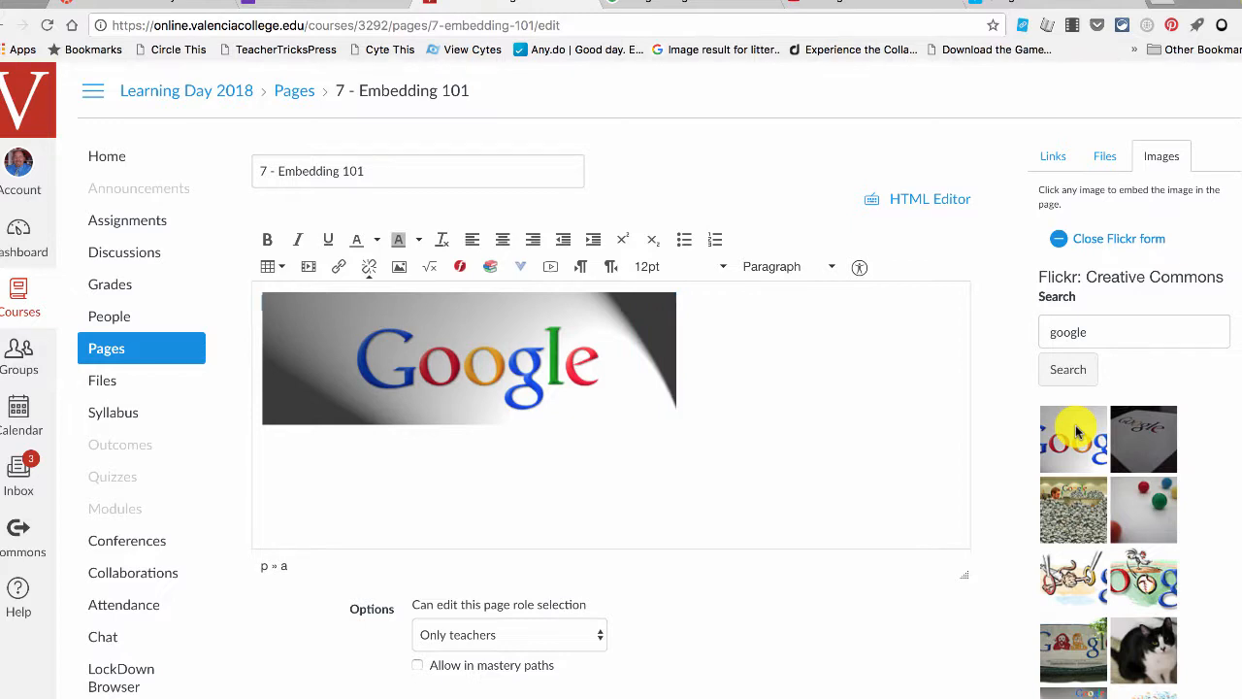
# Set the Google logo image's alt text to "Image of google logo", mark it as decorative and update the image
pyautogui.click(436, 324)
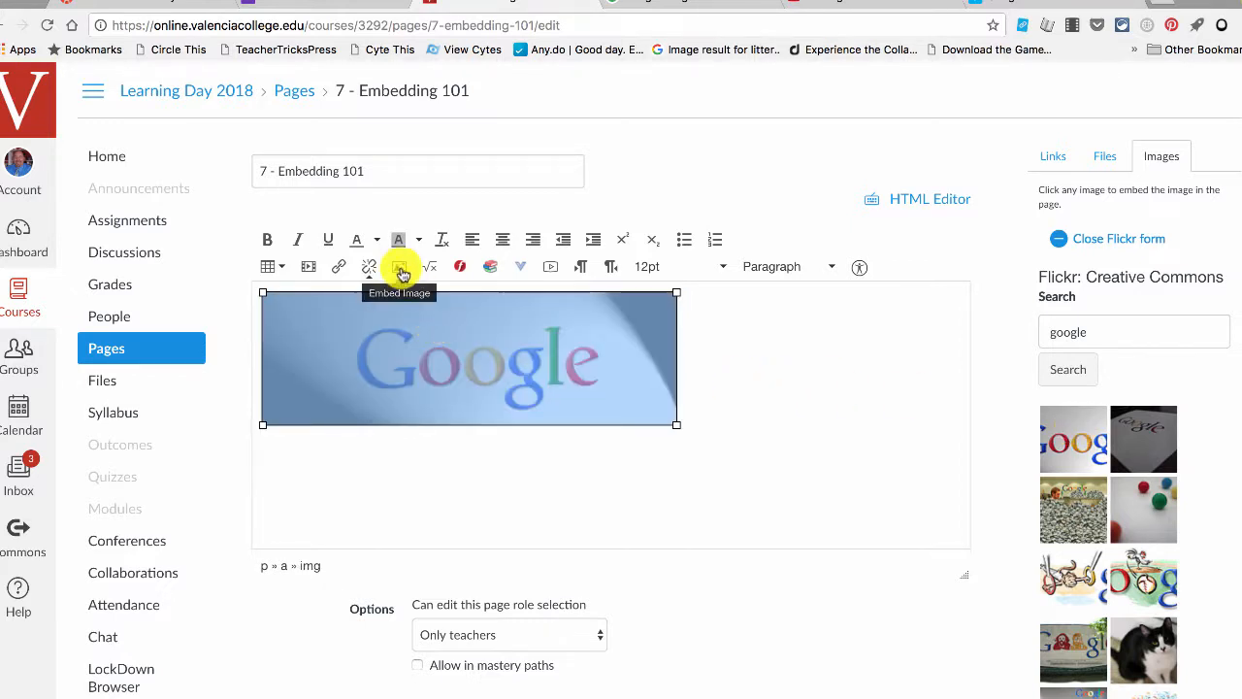
pyautogui.click(400, 272)
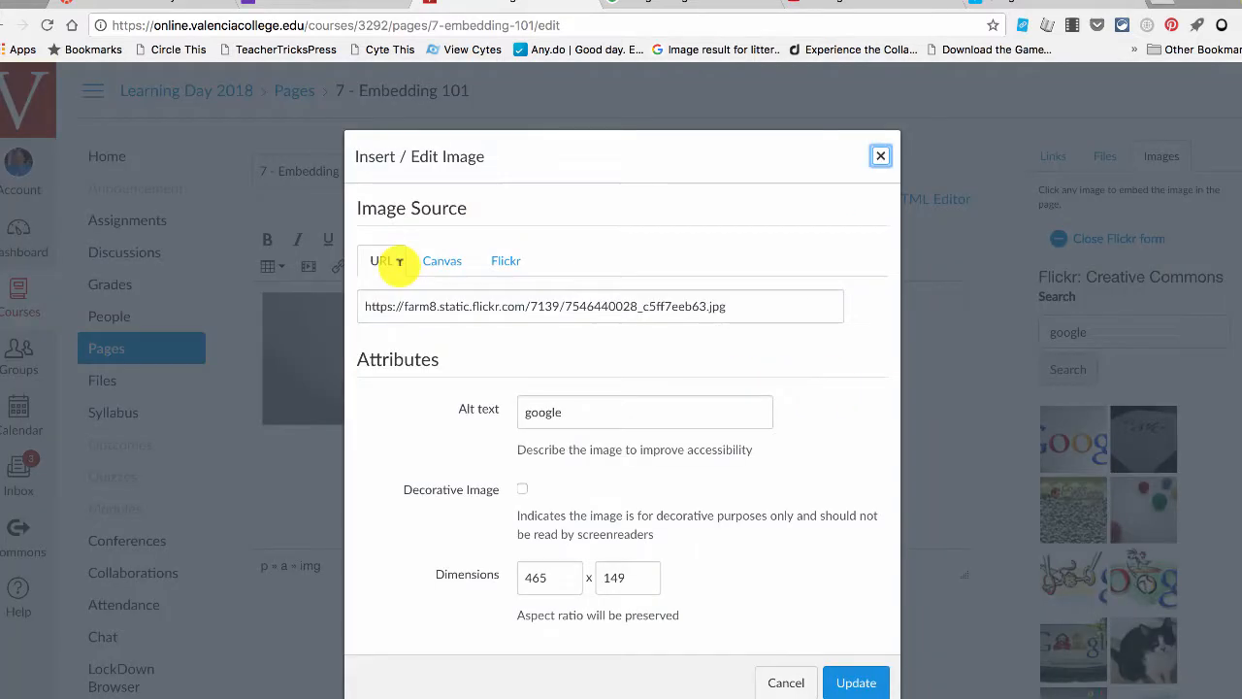
pyautogui.moveTo(573, 411); pyautogui.dragTo(514, 411)
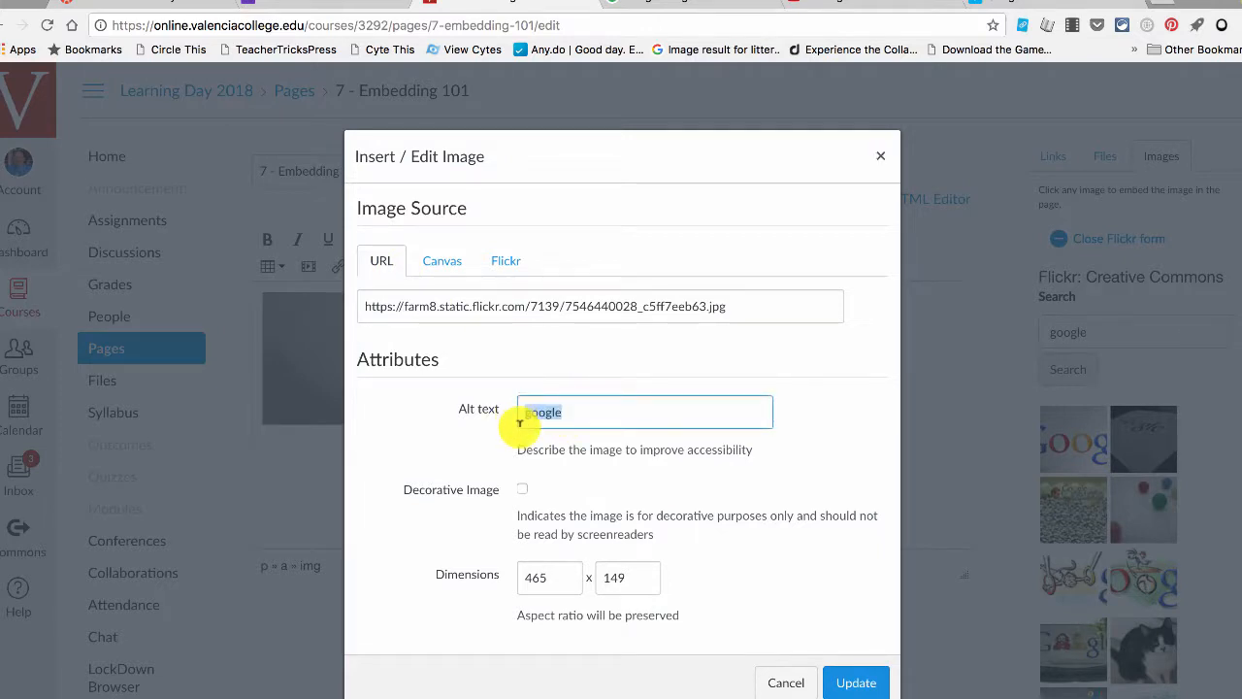
pyautogui.write('Image of')
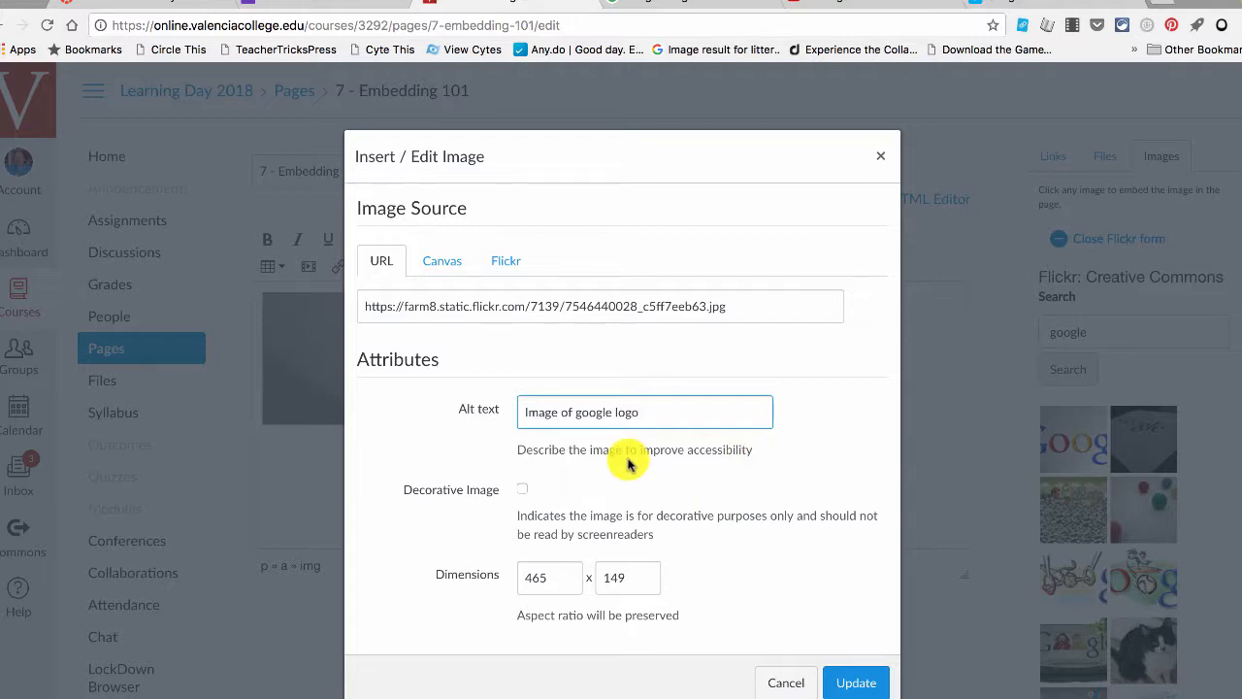
pyautogui.click(523, 489)
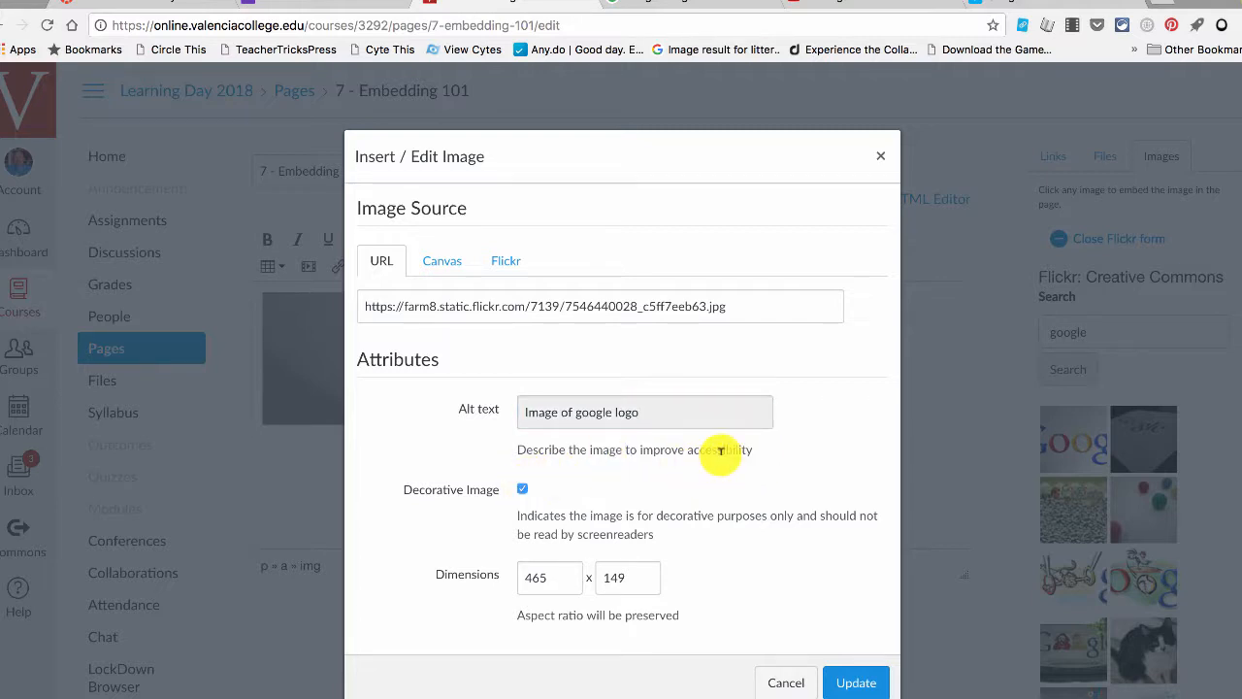
pyautogui.click(522, 489)
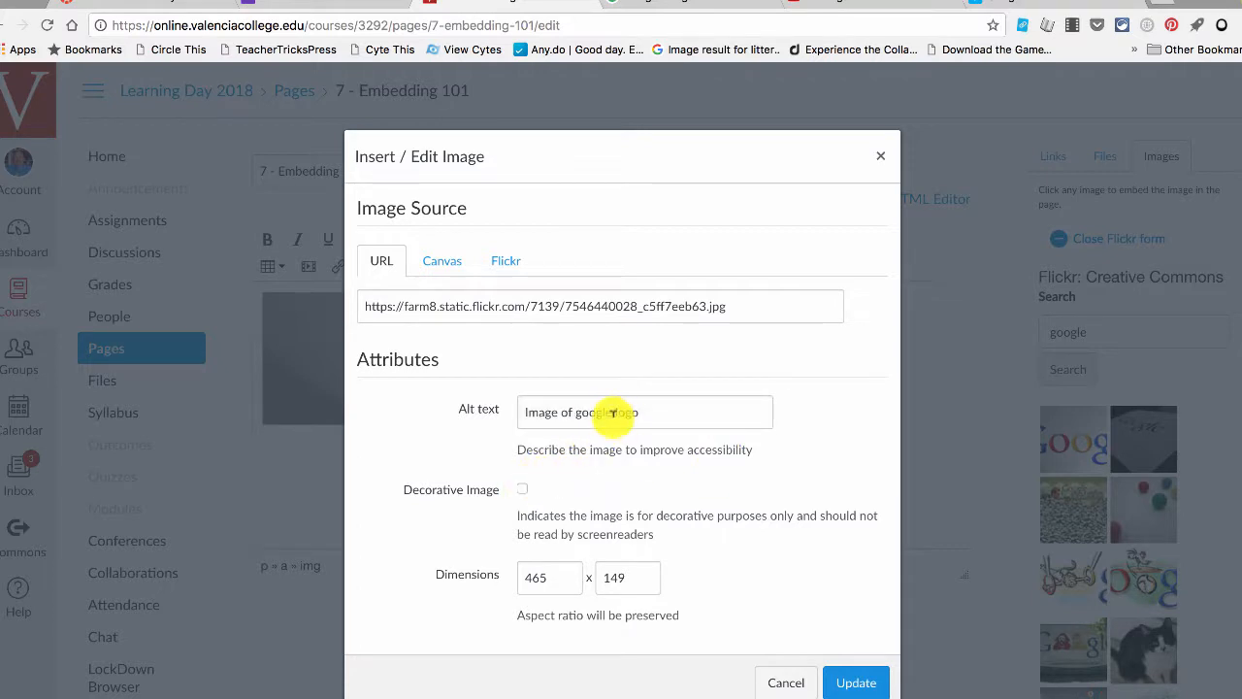
pyautogui.click(521, 489)
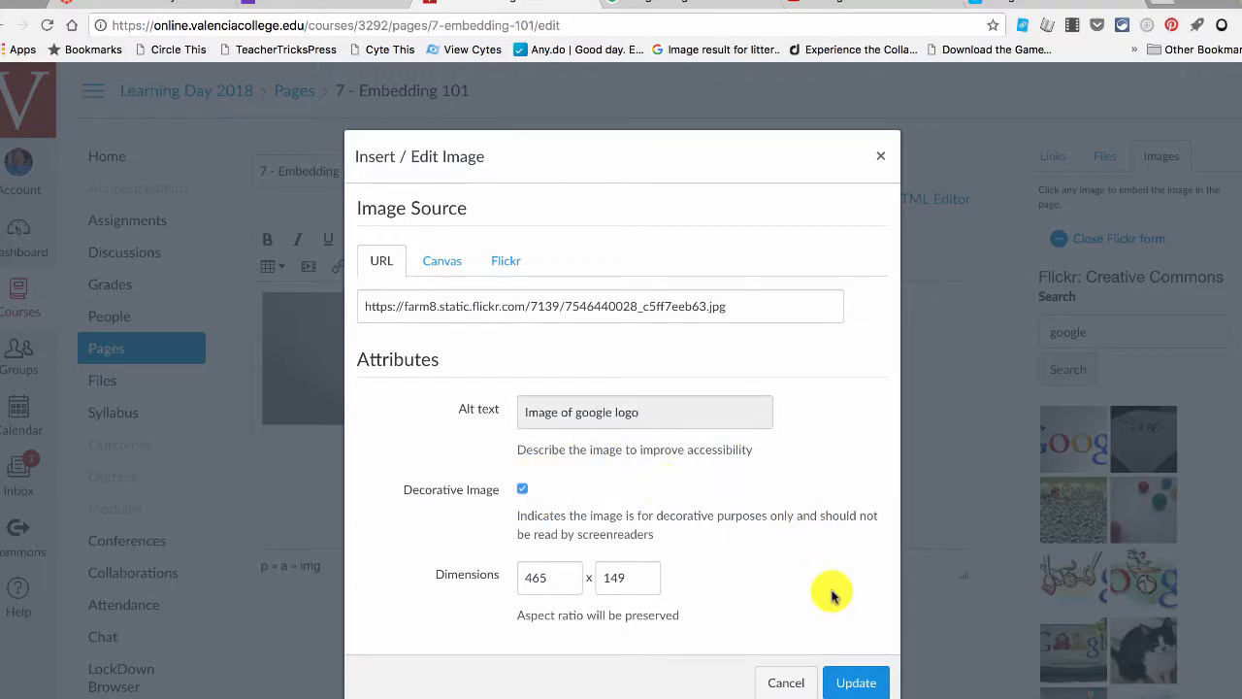
pyautogui.click(853, 683)
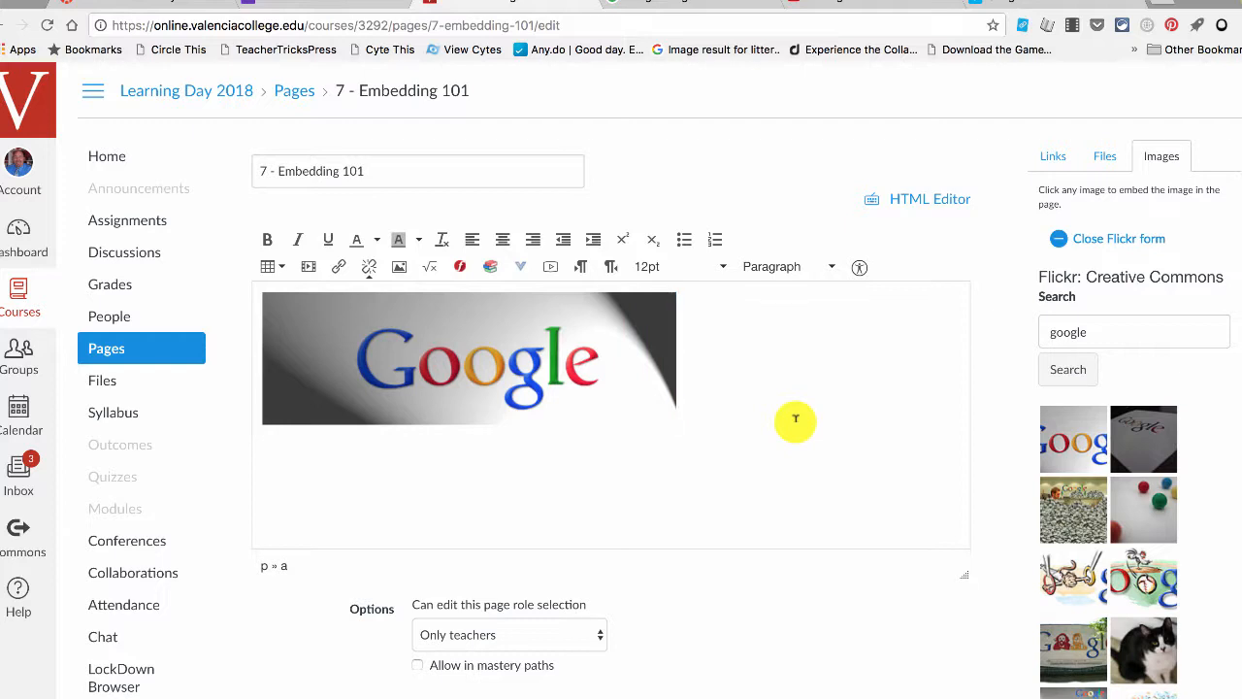
# Switch to Google Images and search for "infographic on roman culture"
pyautogui.click(691, 8)
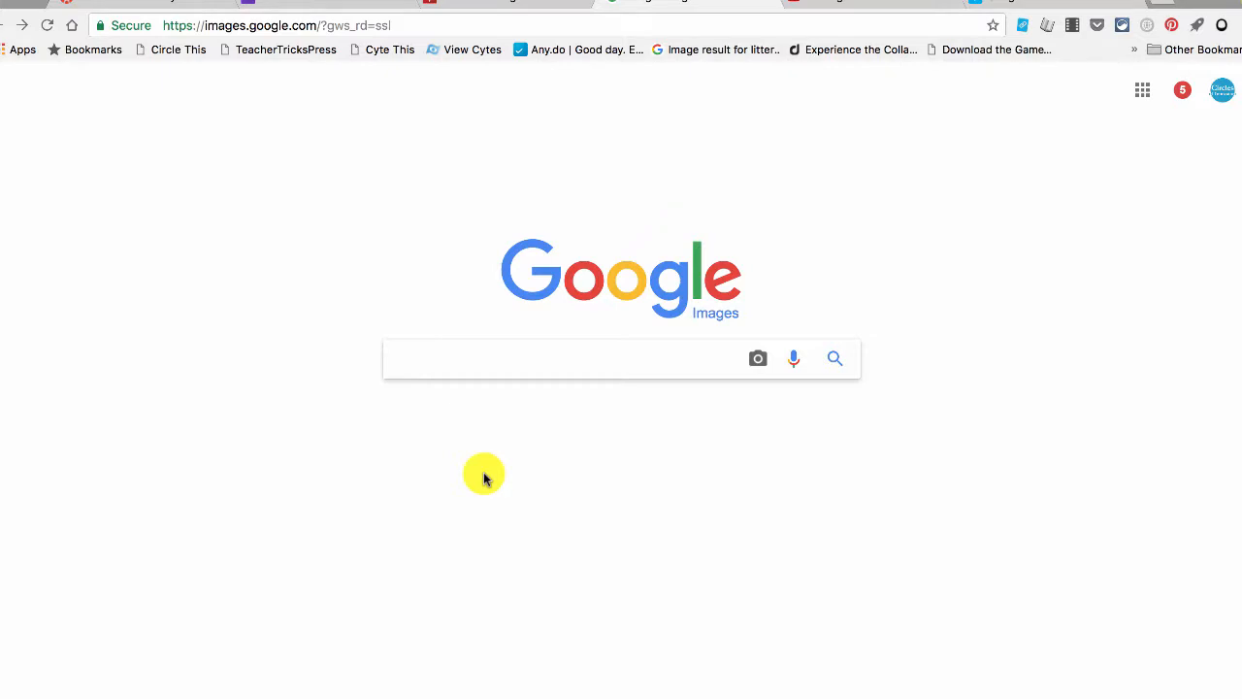
pyautogui.write('info')
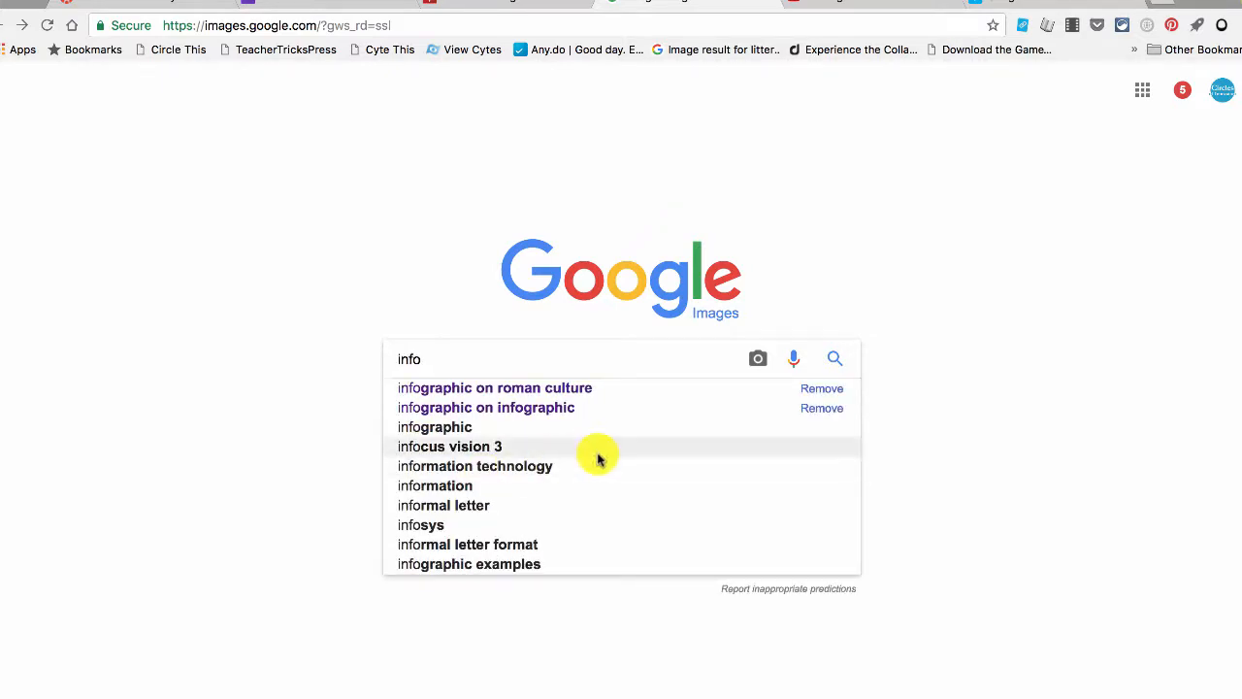
pyautogui.click(607, 393)
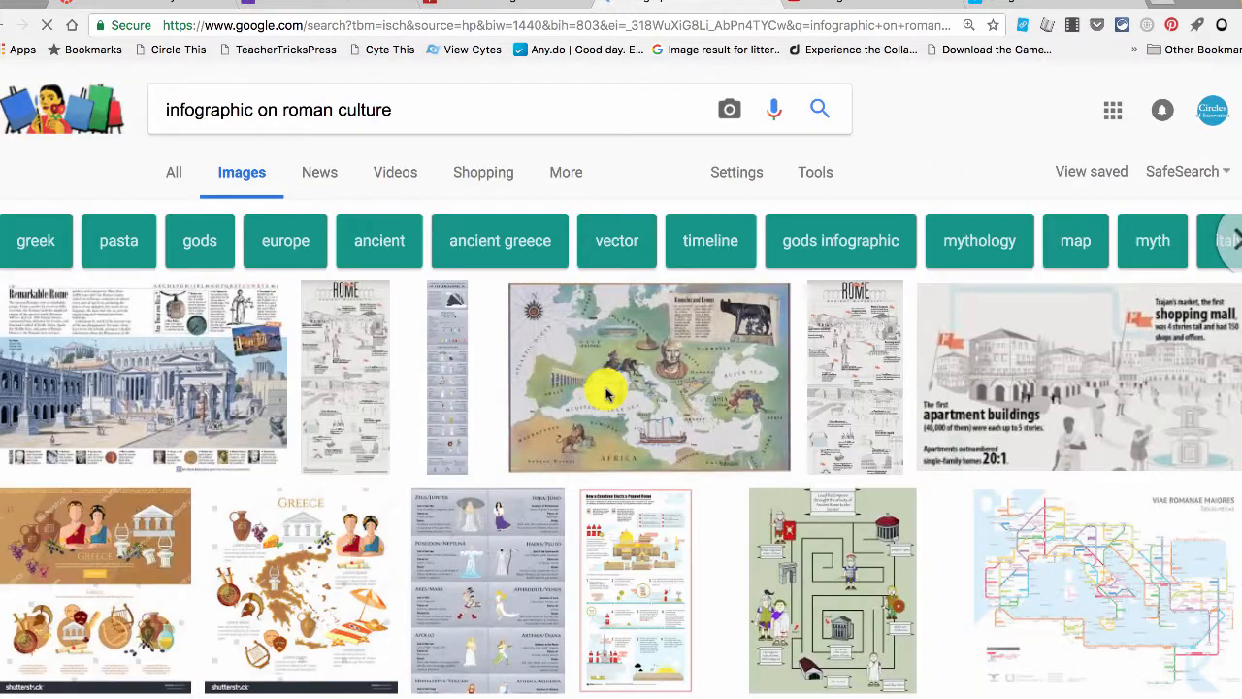
# Open the "Roman Empire - Kids Discover" infographic as a full image and copy its image address
pyautogui.click(117, 332)
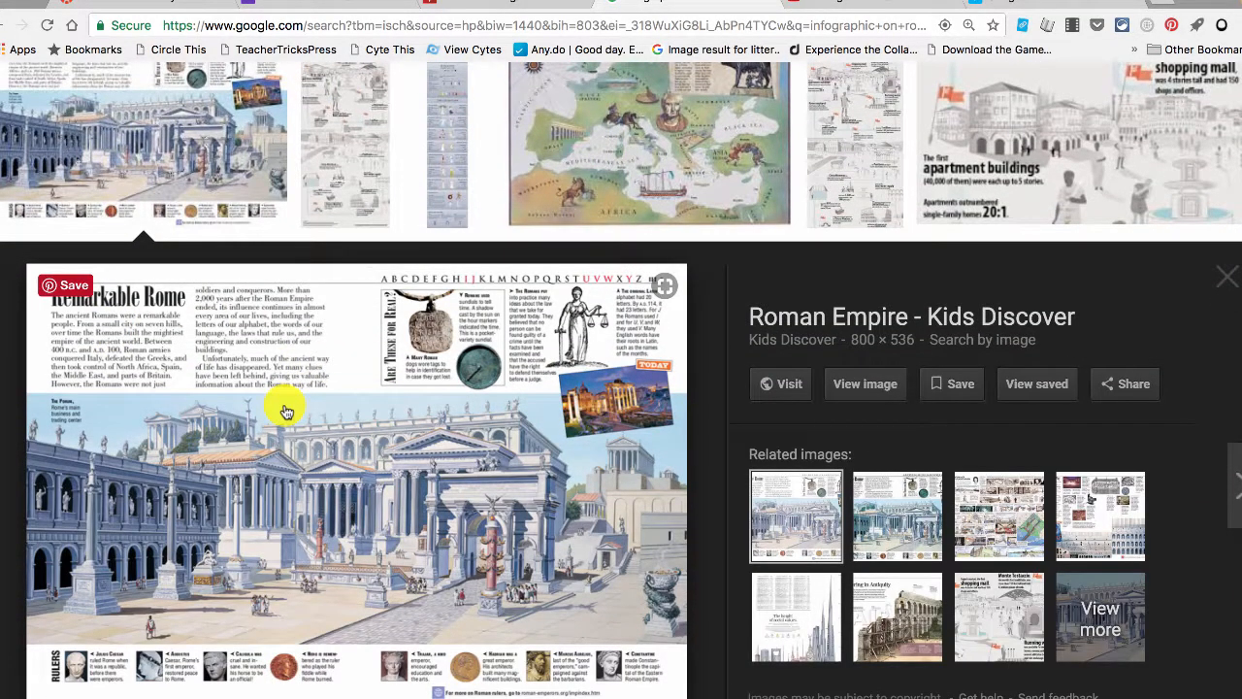
pyautogui.click(868, 382)
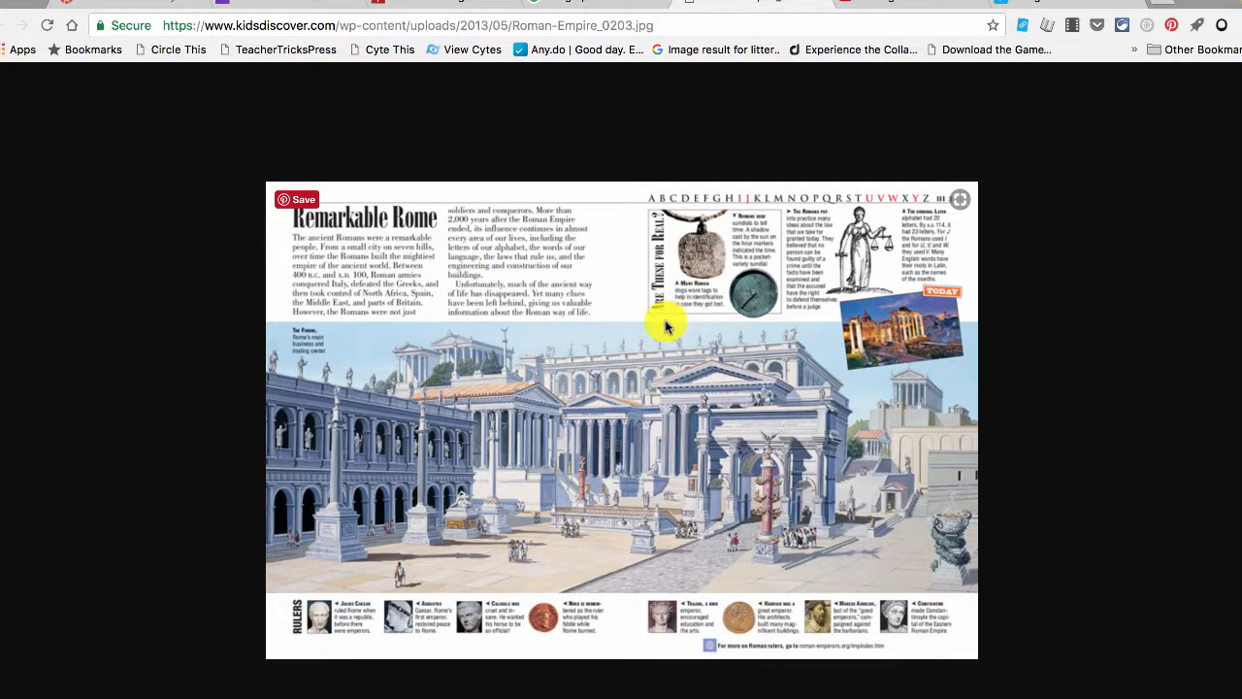
pyautogui.rightClick(635, 355)
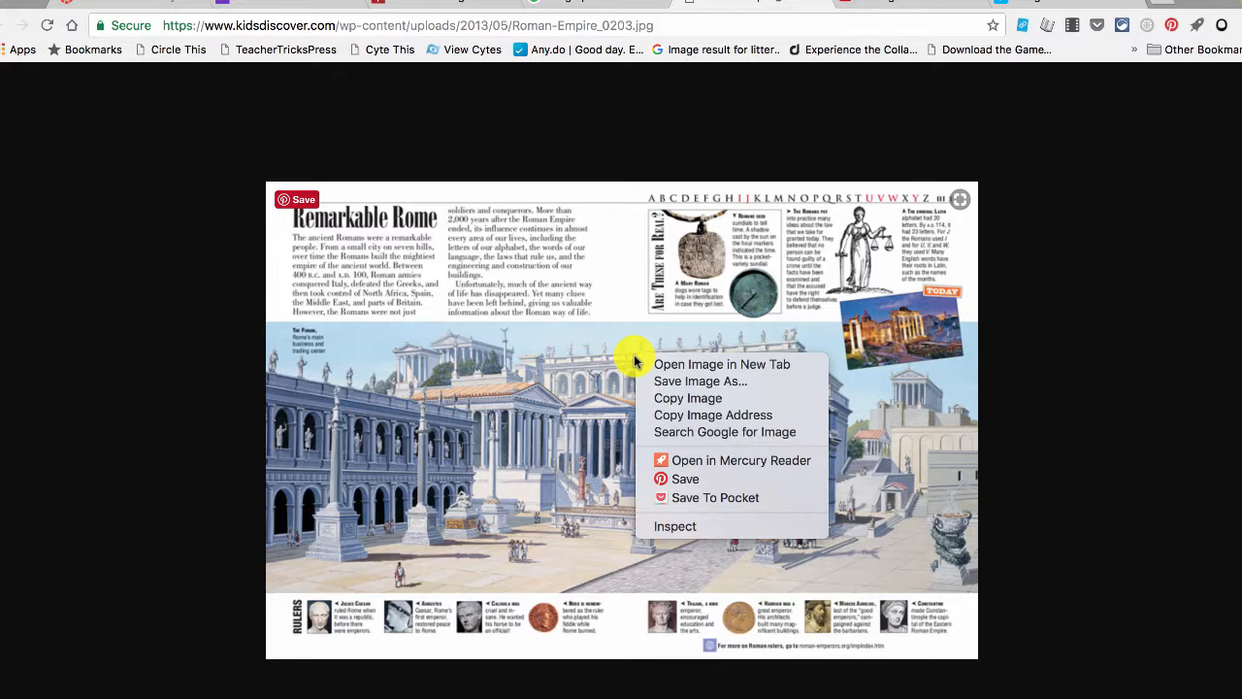
pyautogui.click(664, 415)
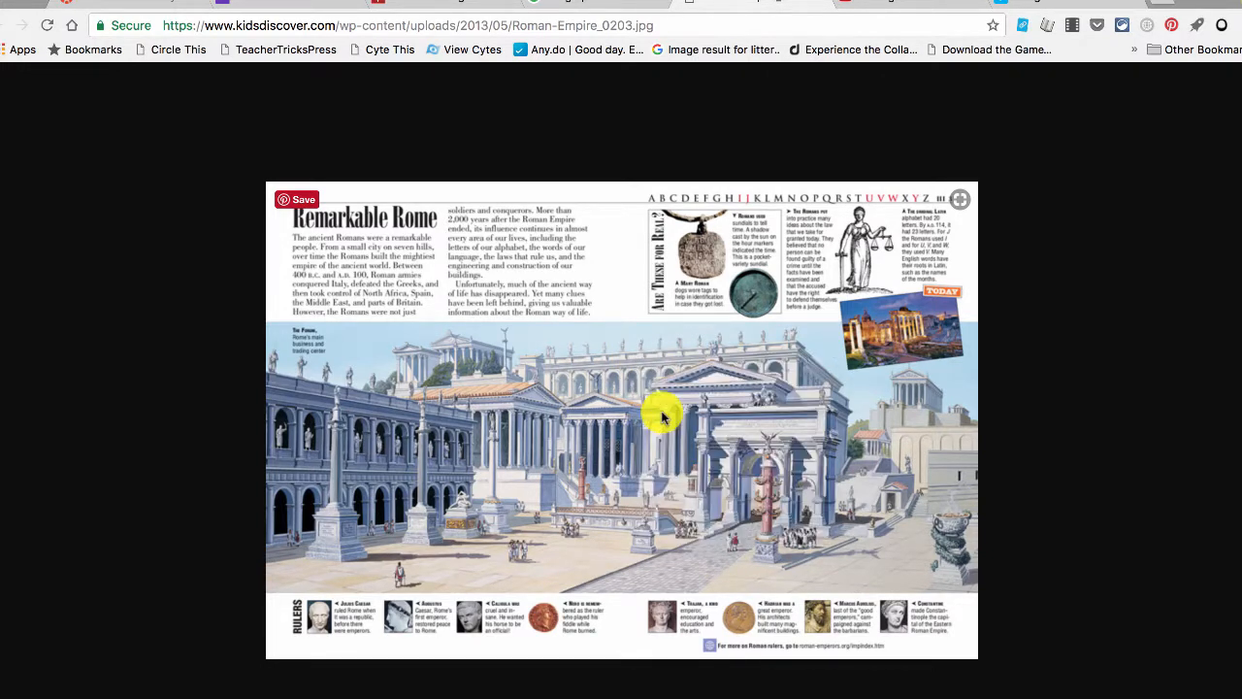
# Back in the Canvas page, embed the Roman Empire infographic from its copied address with the alt text "roman image"
pyautogui.click(480, 9)
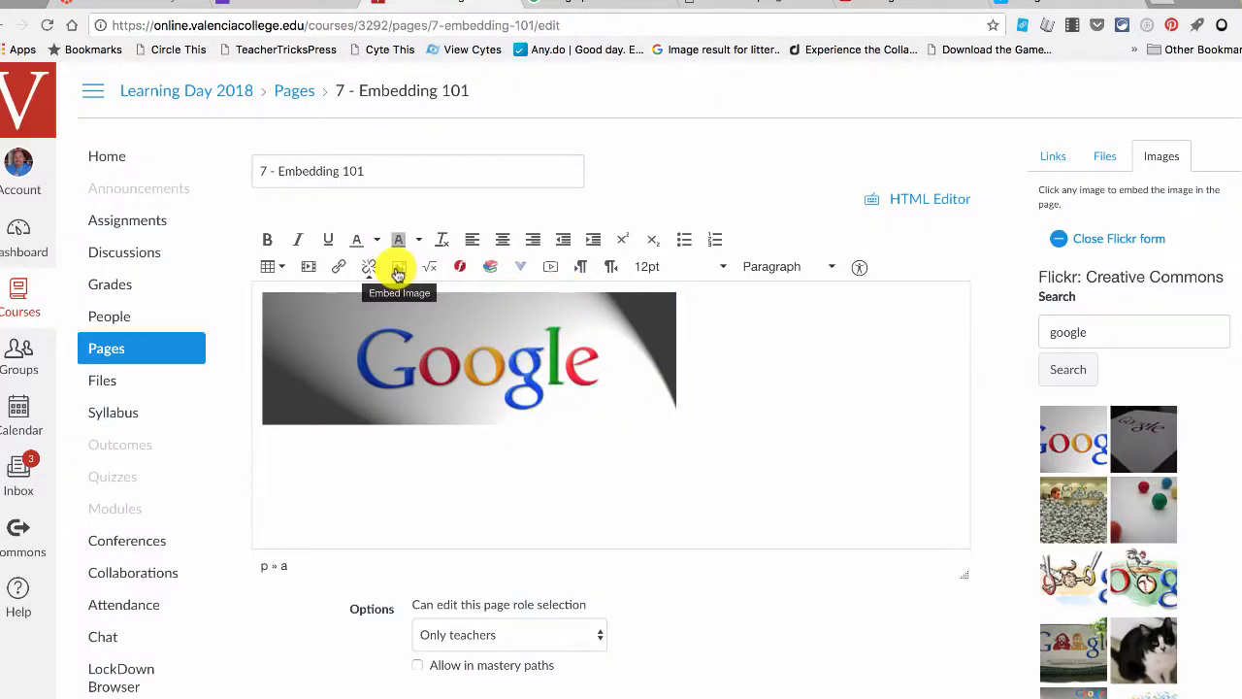
pyautogui.click(398, 272)
pyautogui.click(391, 307)
pyautogui.hotkey('ctrl', 'v')
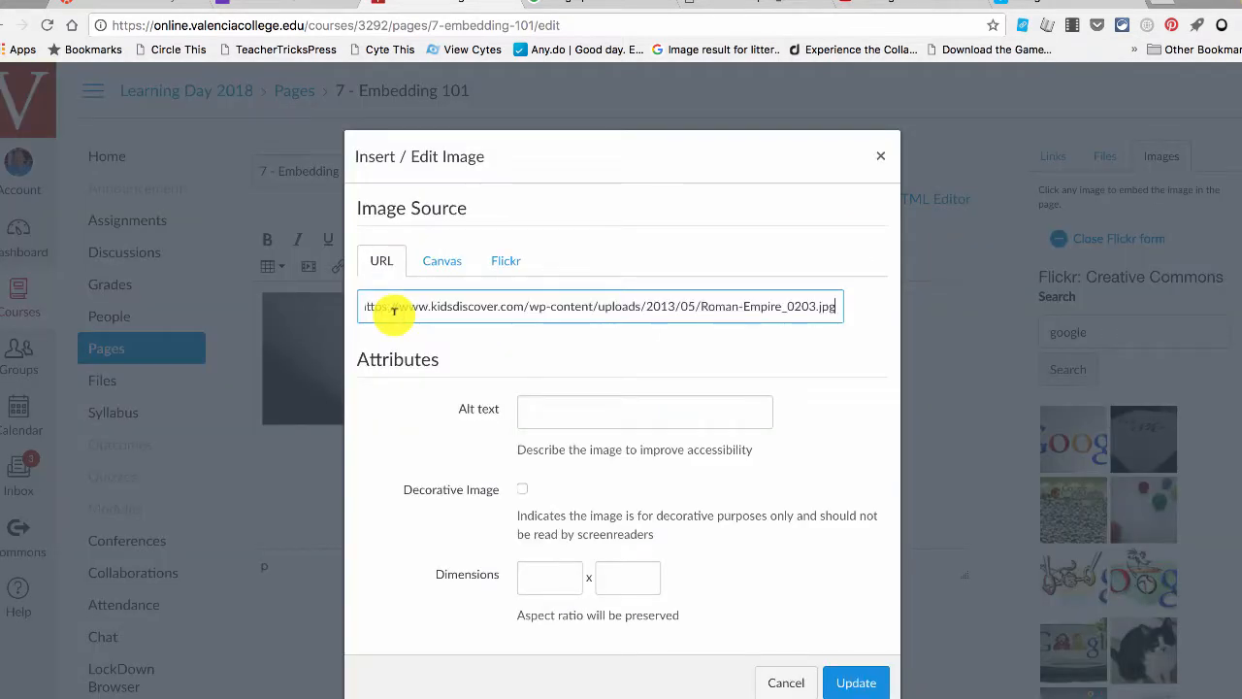
pyautogui.click(532, 404)
pyautogui.write('roman image')
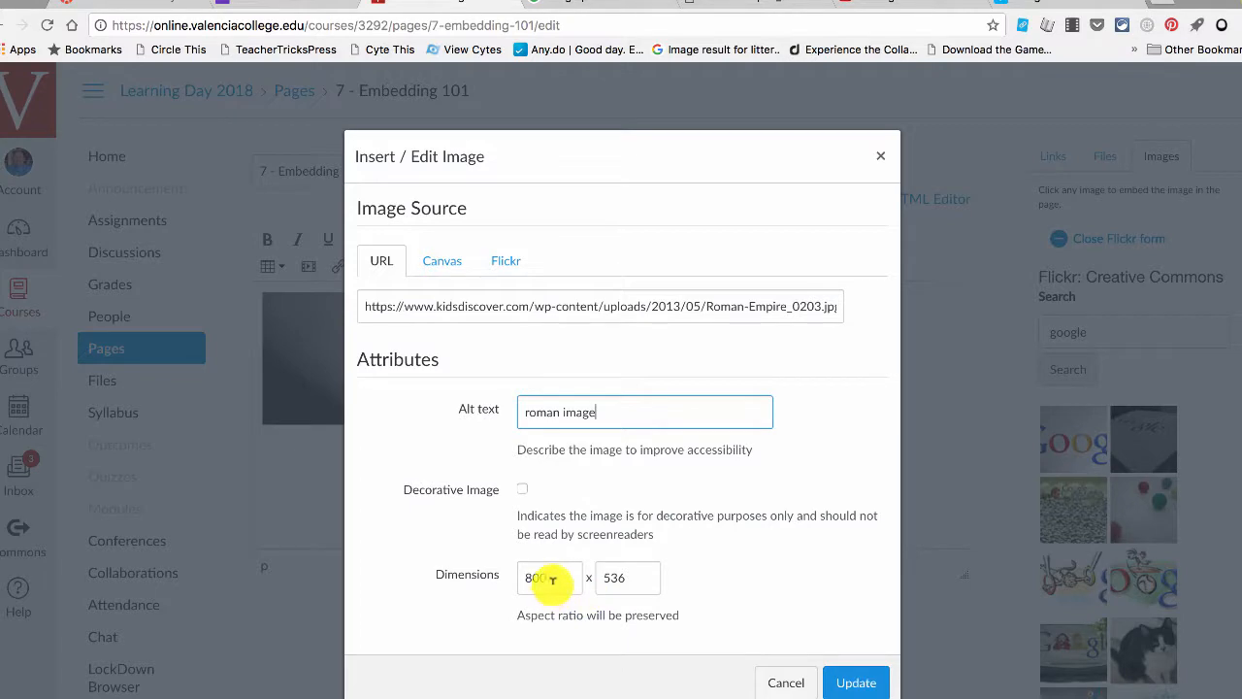
pyautogui.click(862, 681)
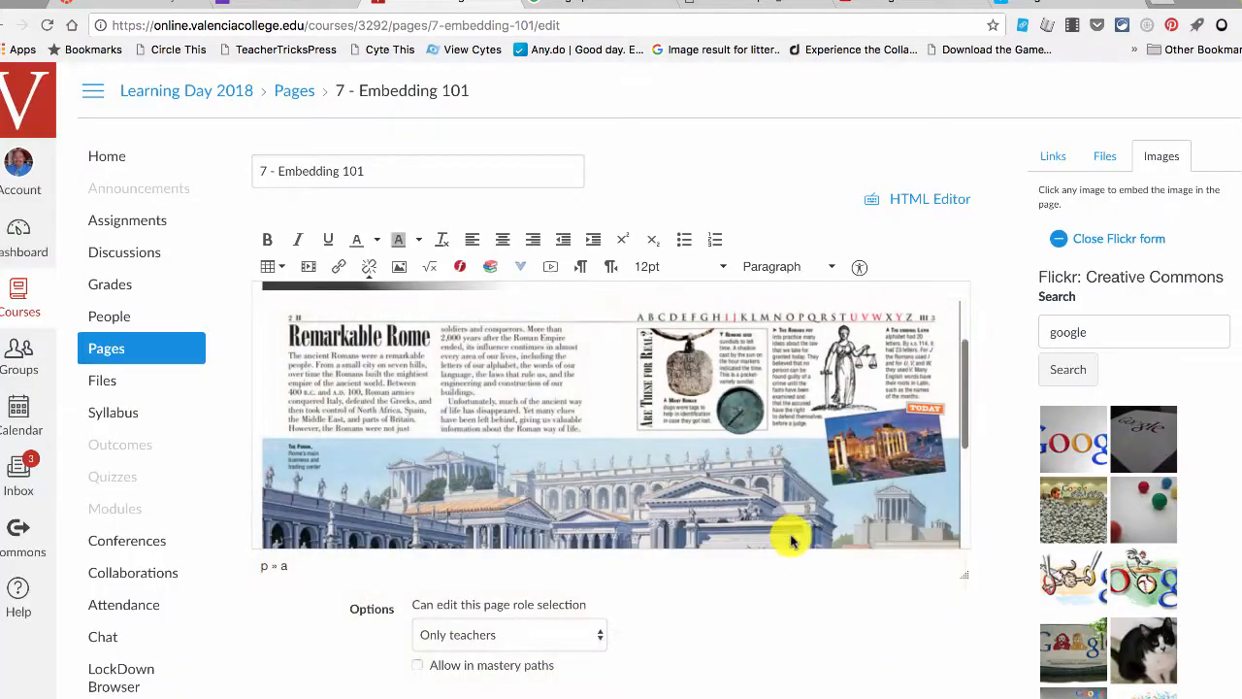
pyautogui.scroll(-1, 731, 433)
pyautogui.scroll(1, 734, 376)
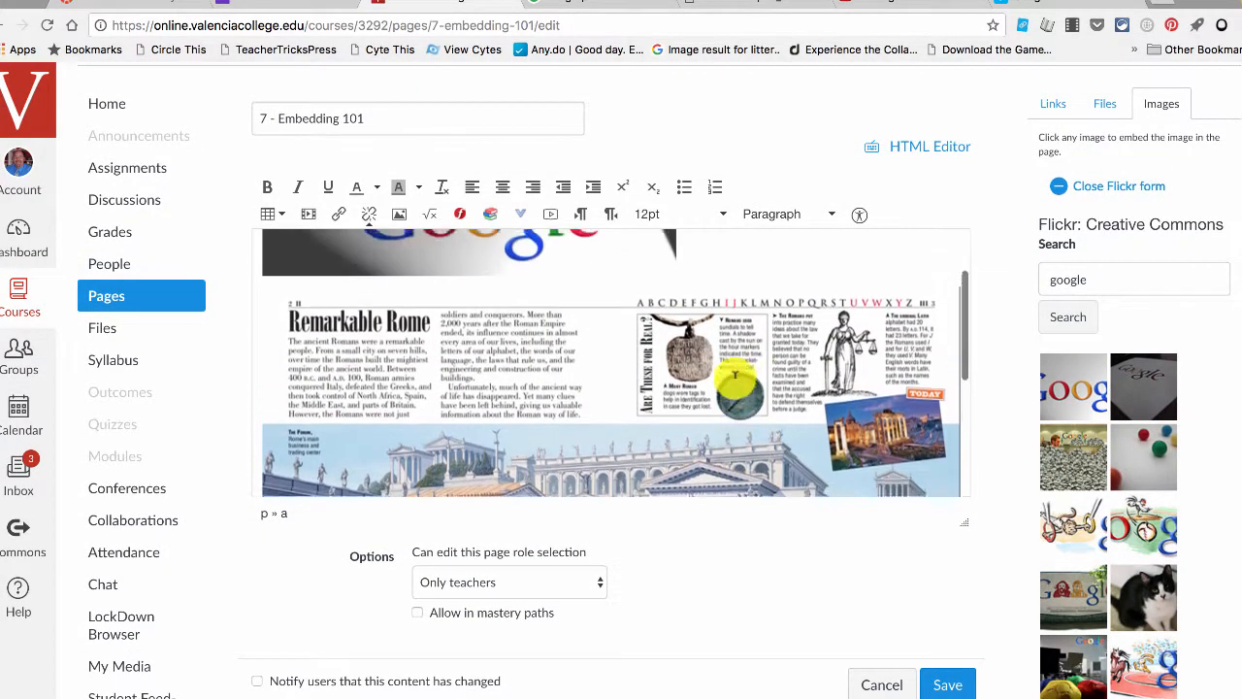
pyautogui.scroll(-1, 735, 377)
pyautogui.scroll(1, 733, 350)
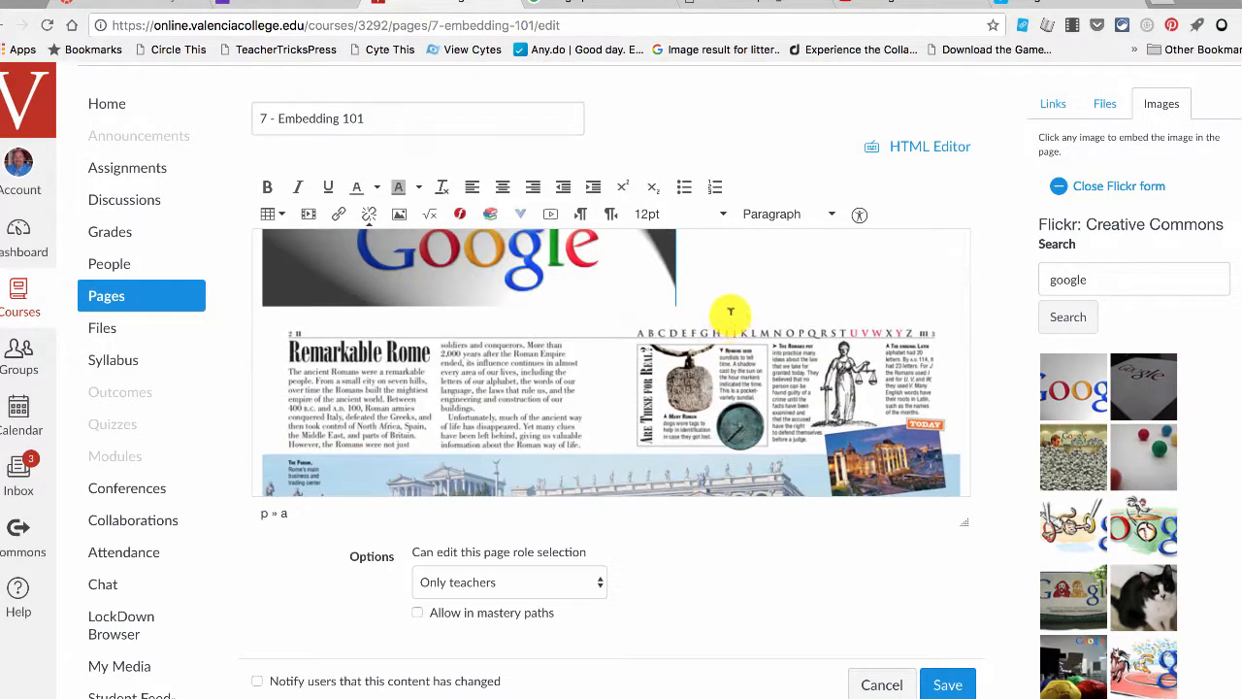
# Delete both embedded images so the page body is empty
pyautogui.press('super+a')
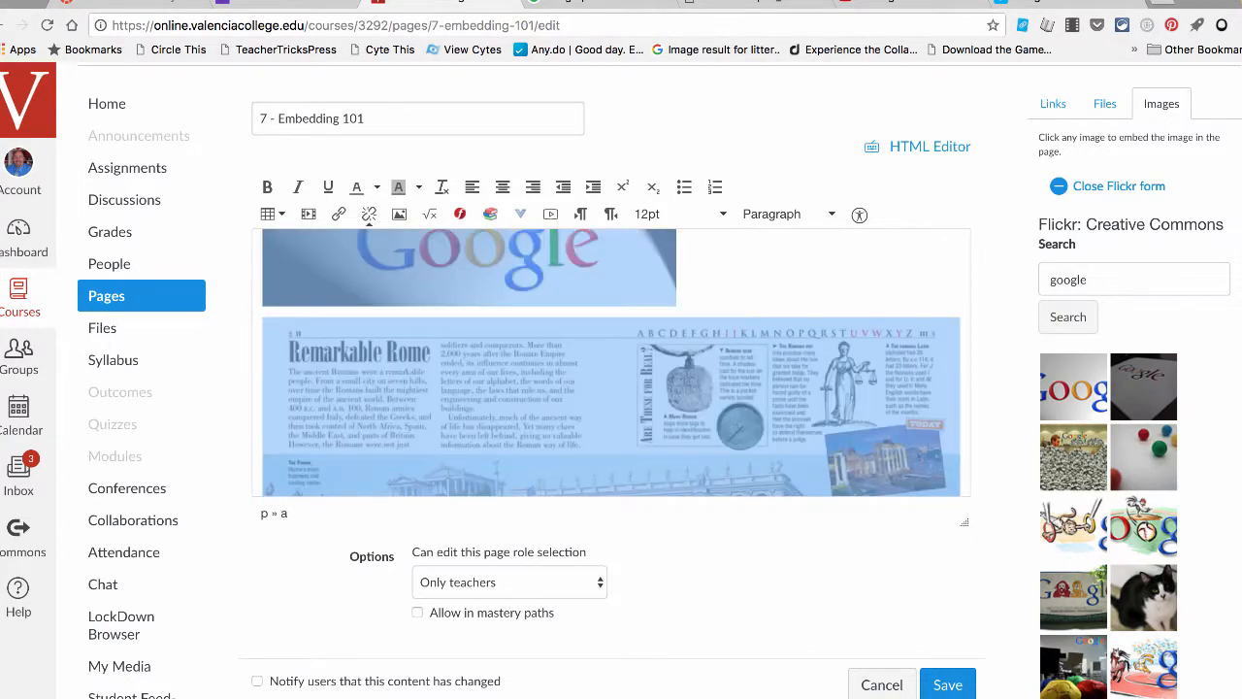
pyautogui.press('BackSpace')
pyautogui.scroll(1, 1161, 437)
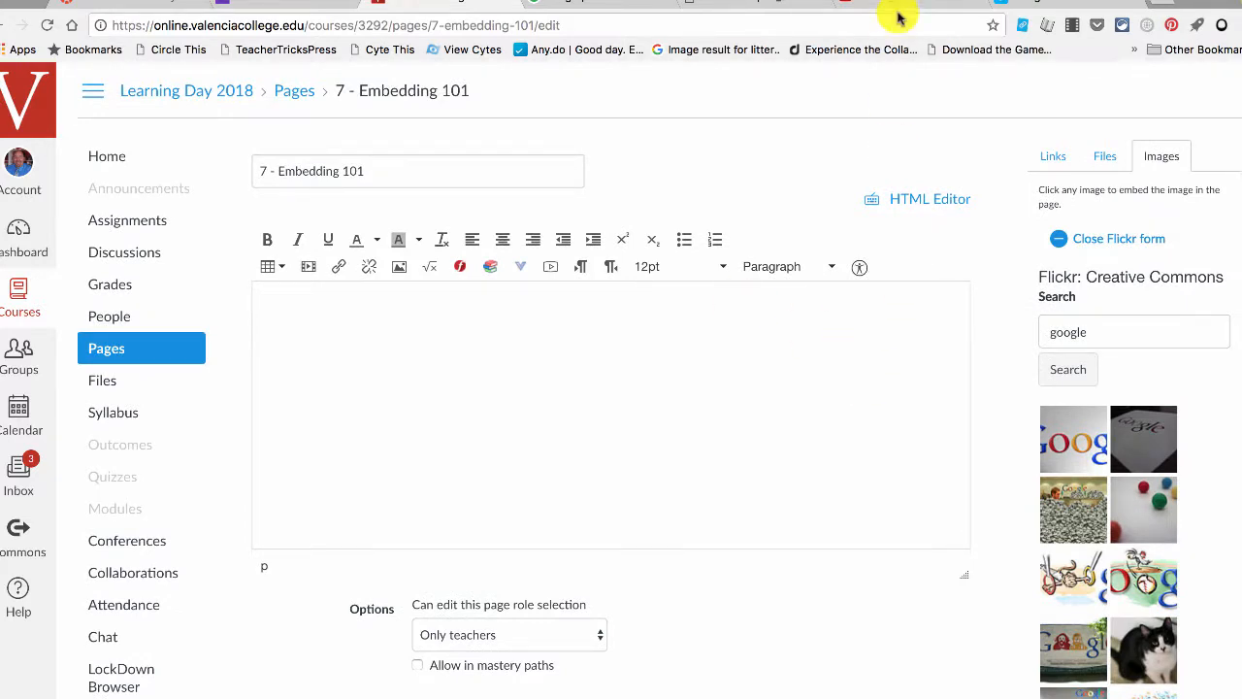
# Copy the address of the "Testing Alexa's Skills" YouTube video and enter it as the source of a new media item in the Canvas page
pyautogui.click(890, 8)
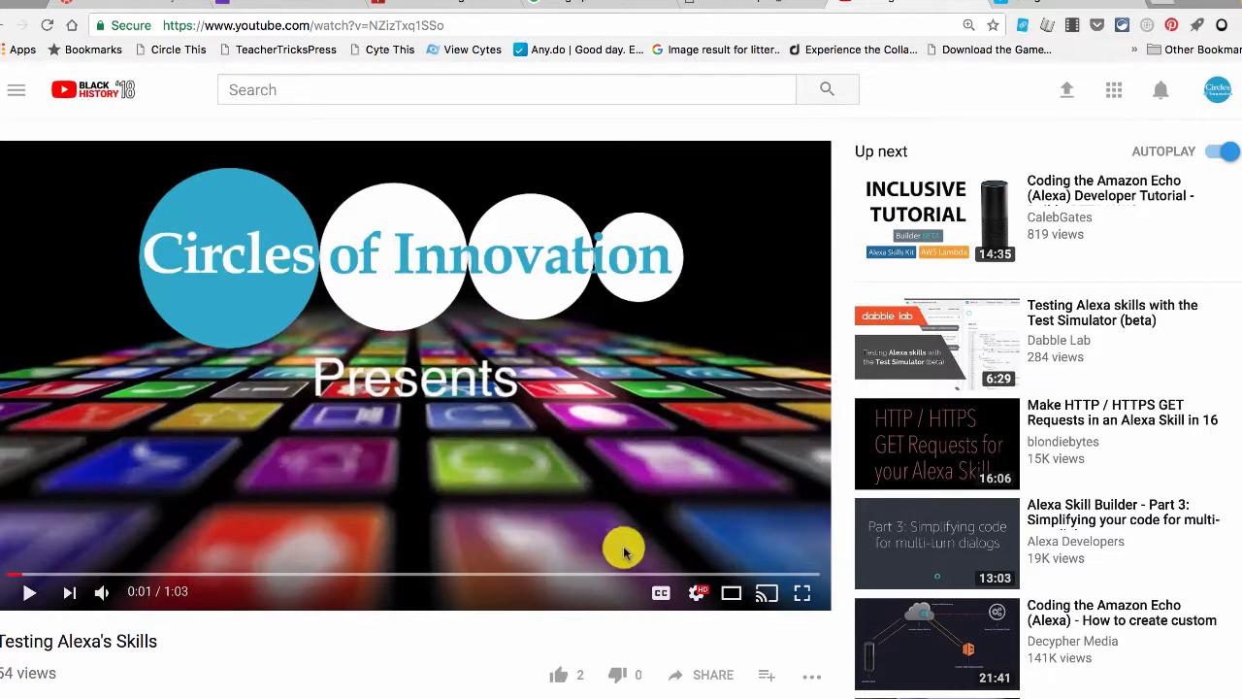
pyautogui.click(387, 23)
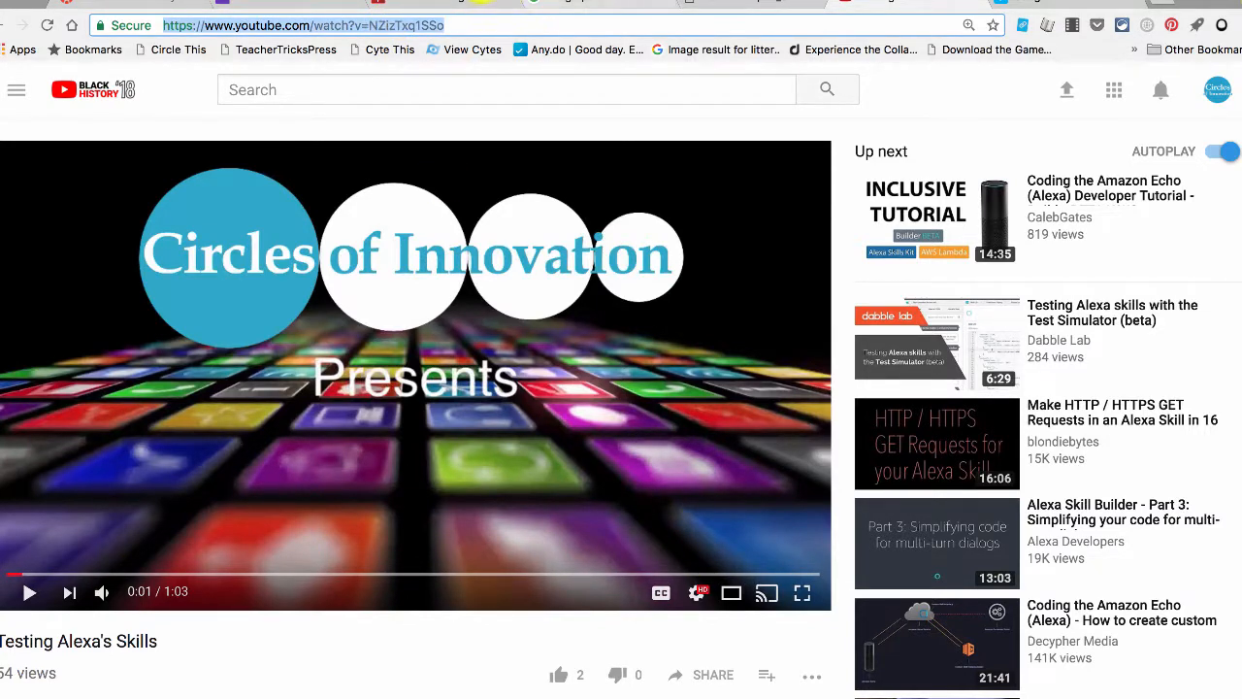
pyautogui.click(448, 8)
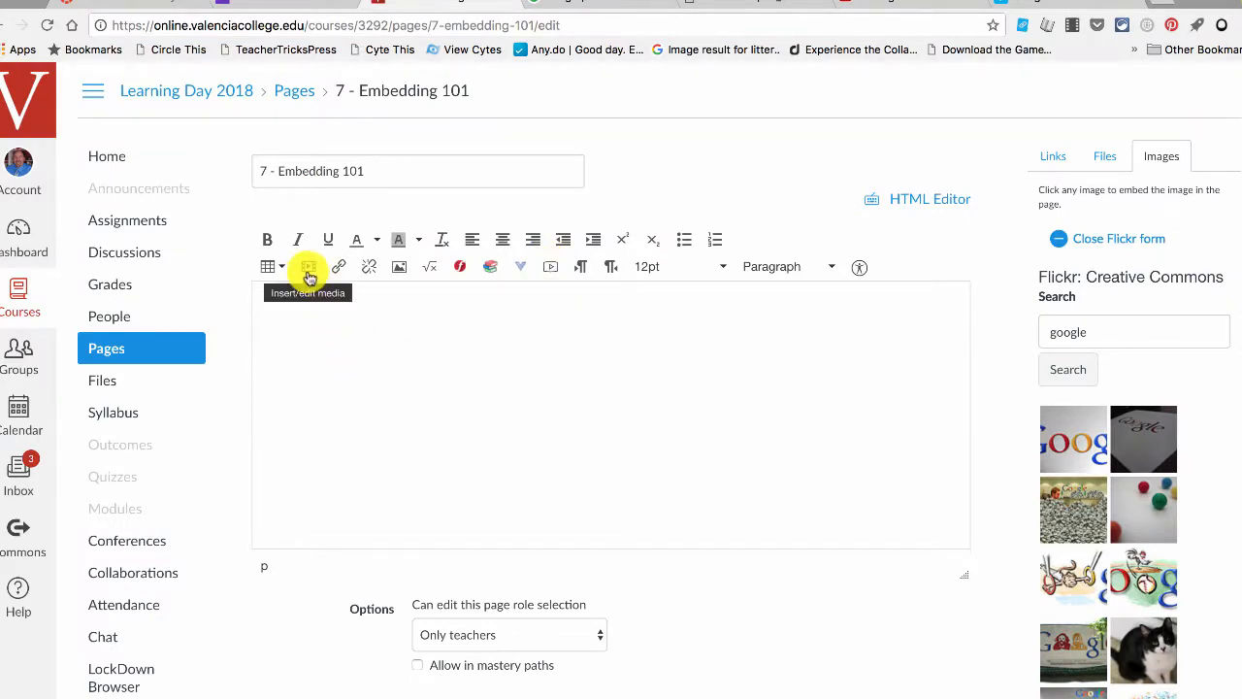
pyautogui.click(309, 272)
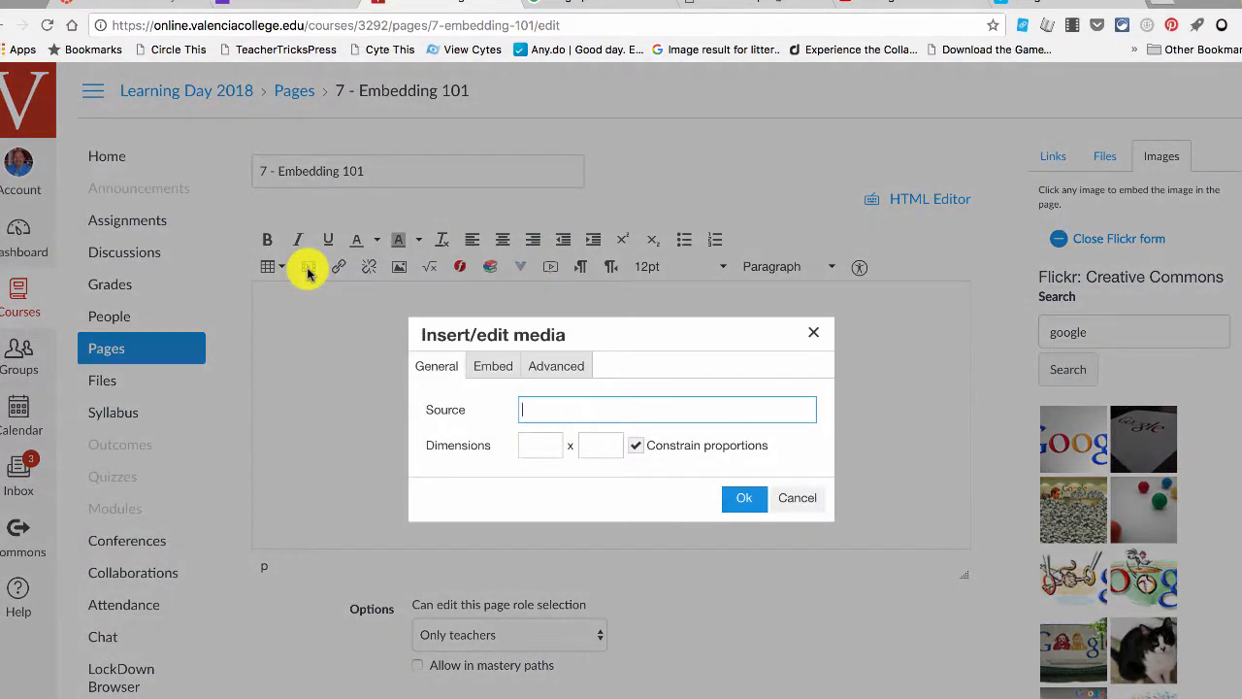
pyautogui.press('super+v')
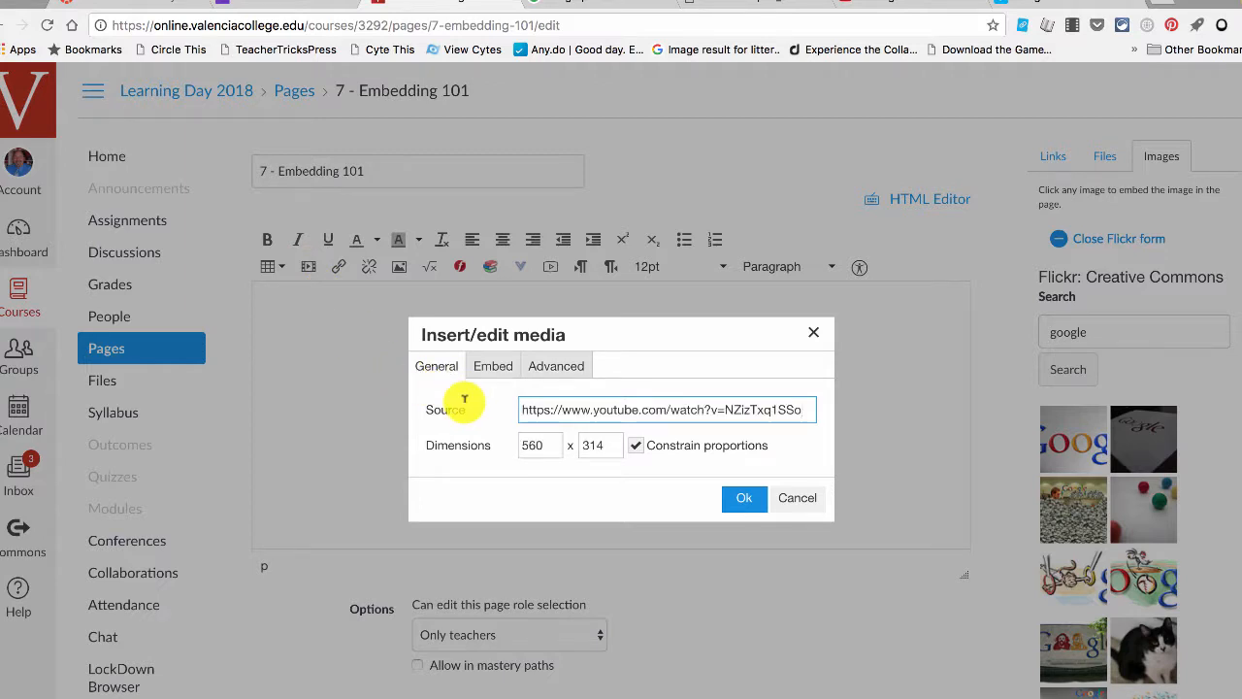
# Set the video width to 600 with constrained proportions, insert the video into the page body, and save the page
pyautogui.moveTo(549, 445); pyautogui.dragTo(508, 448)
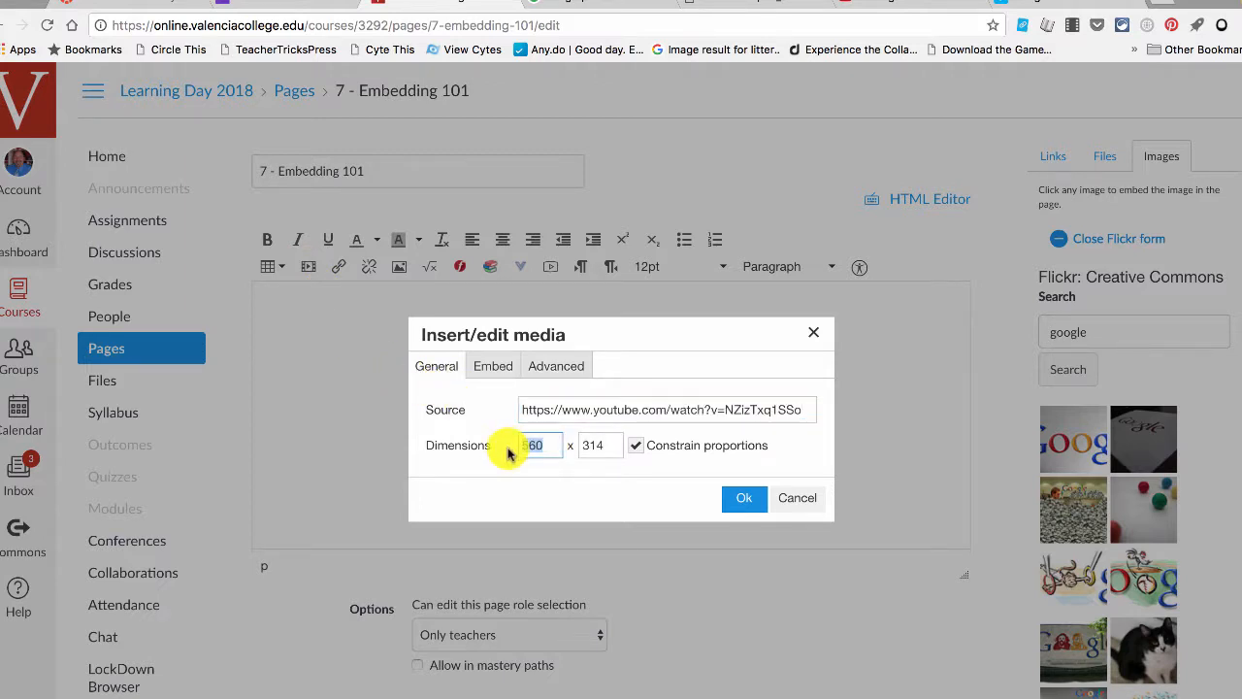
pyautogui.write('600')
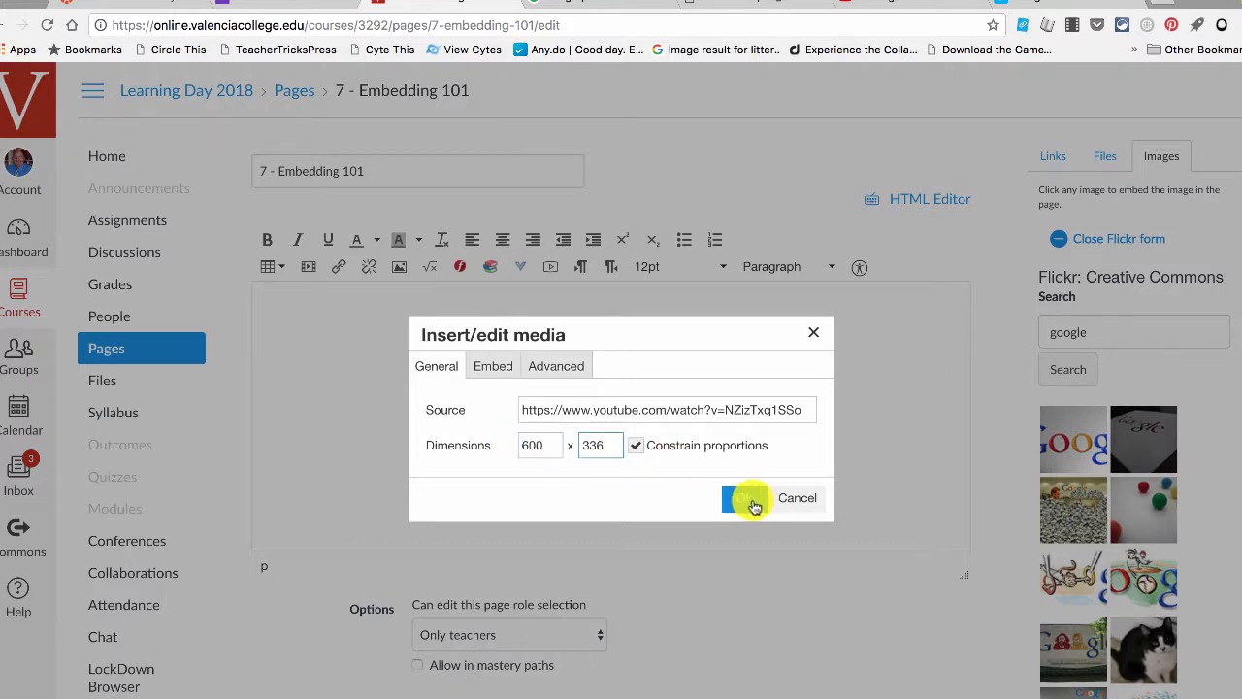
pyautogui.click(749, 498)
pyautogui.scroll(2, 693, 455)
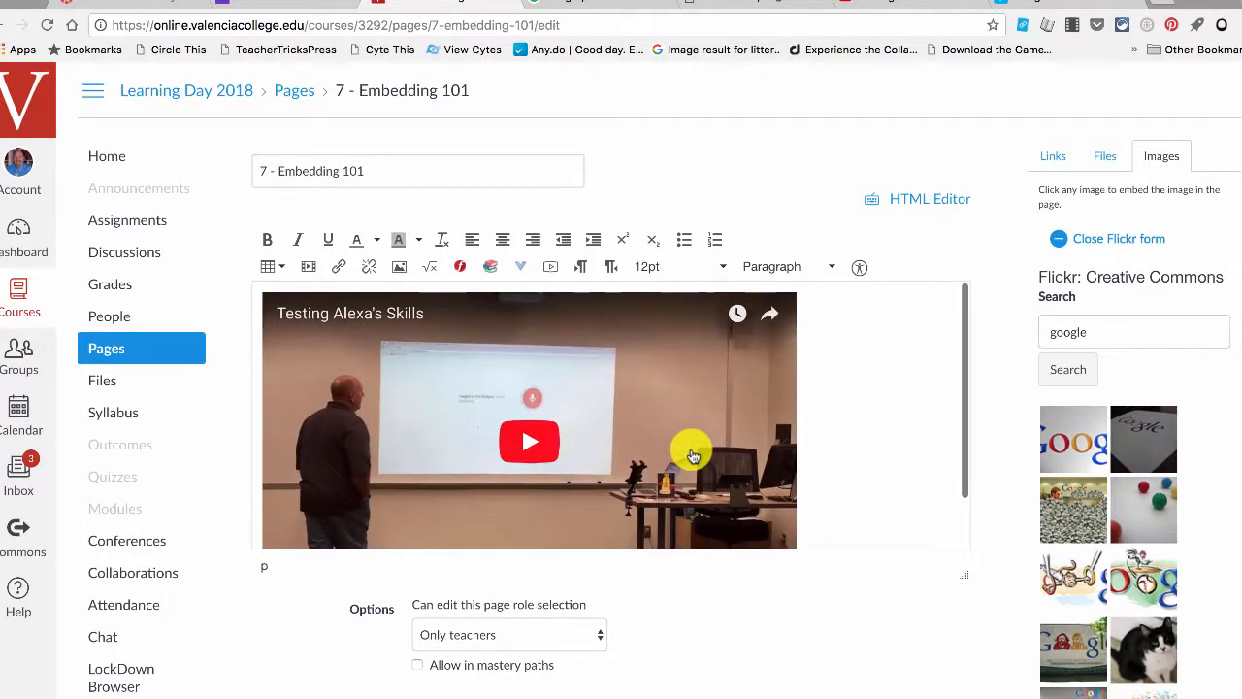
pyautogui.scroll(-2, 693, 455)
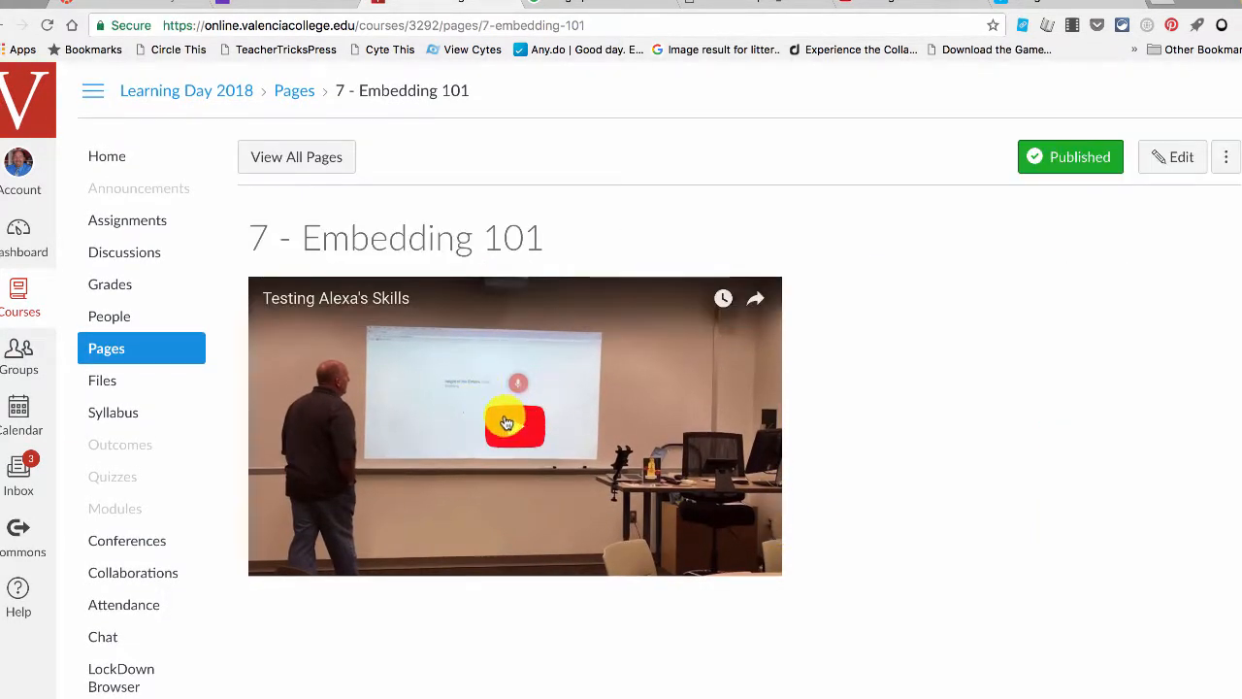
# Reopen the "7 - Embedding 101" page for editing and delete the embedded YouTube video
pyautogui.click(1178, 161)
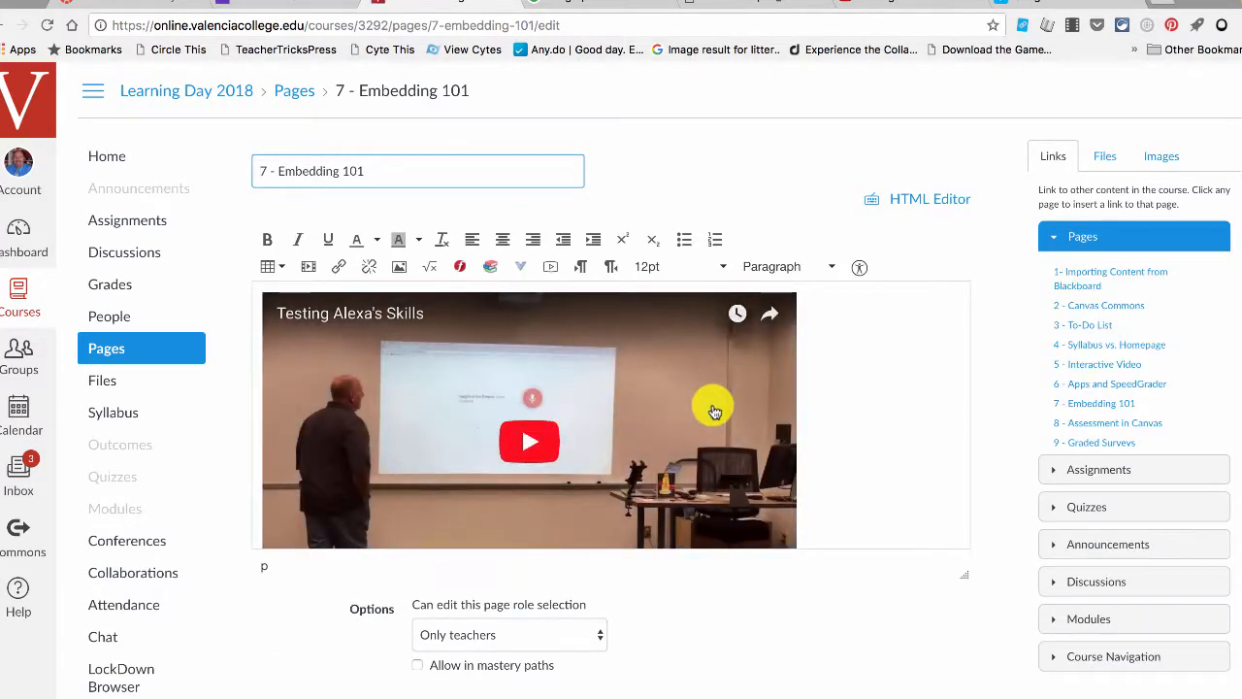
pyautogui.click(715, 412)
pyautogui.press('BackSpace')
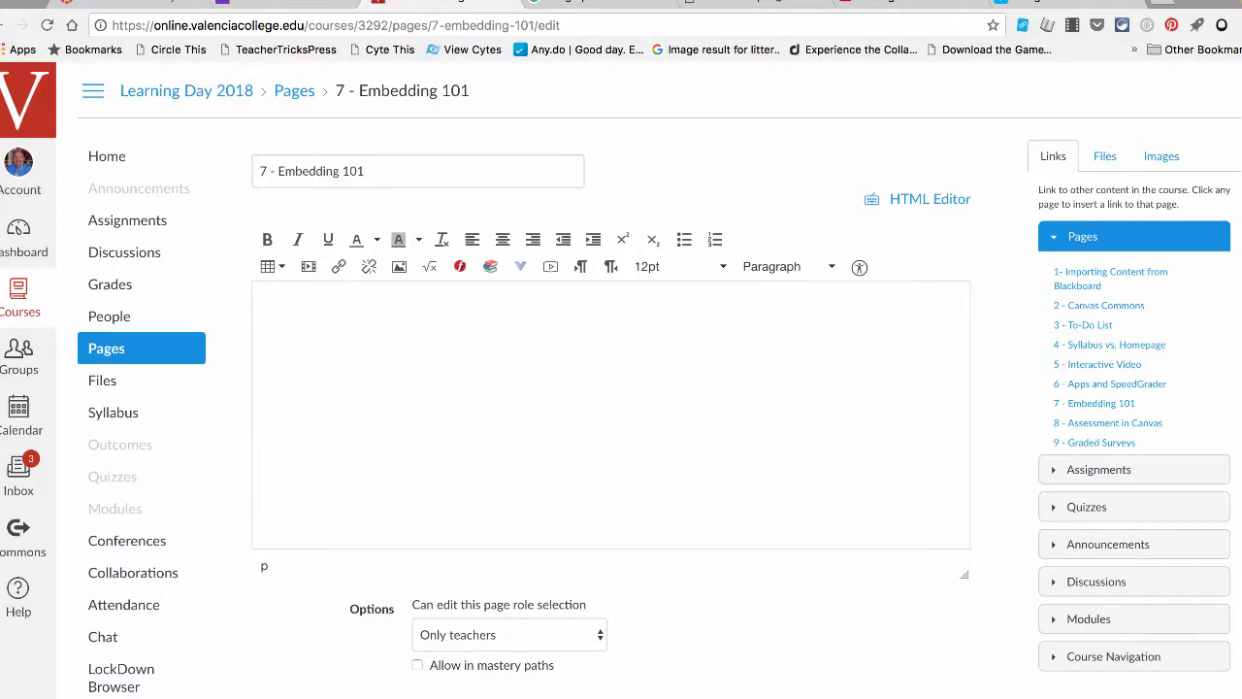
# Try pasting the copied YouTube address directly into the empty page body, and clear it again
pyautogui.hotkey('ctrl', 'v')
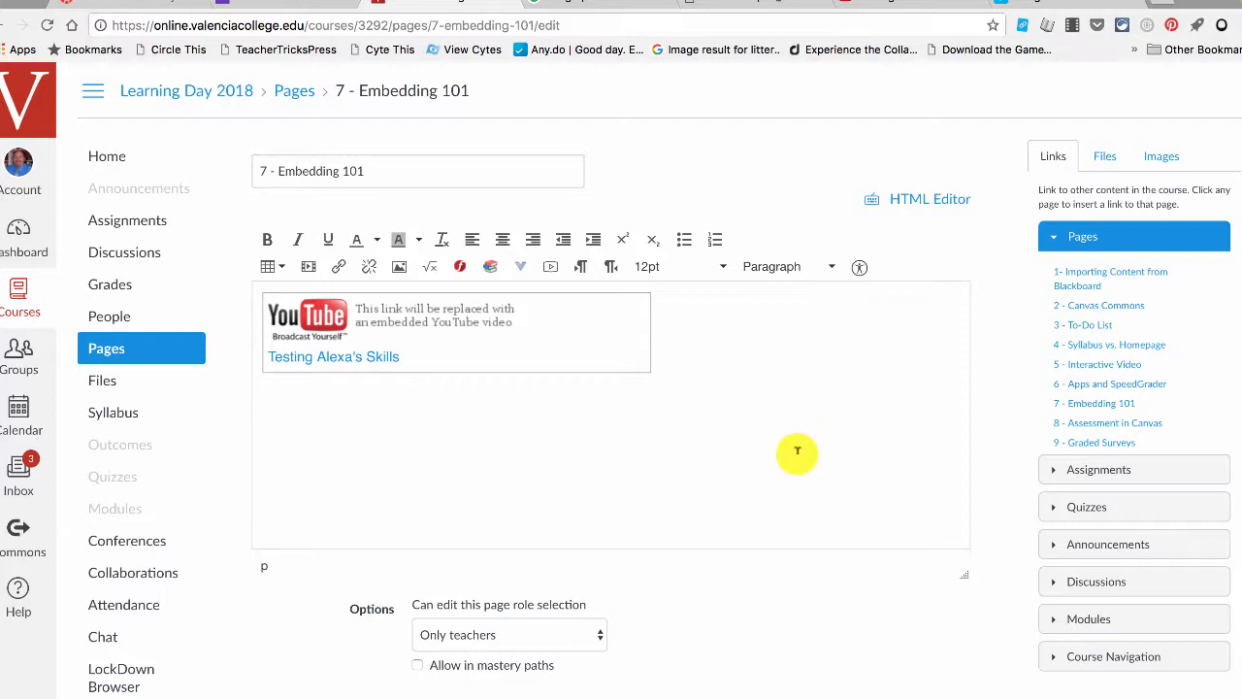
pyautogui.press('BackSpace')
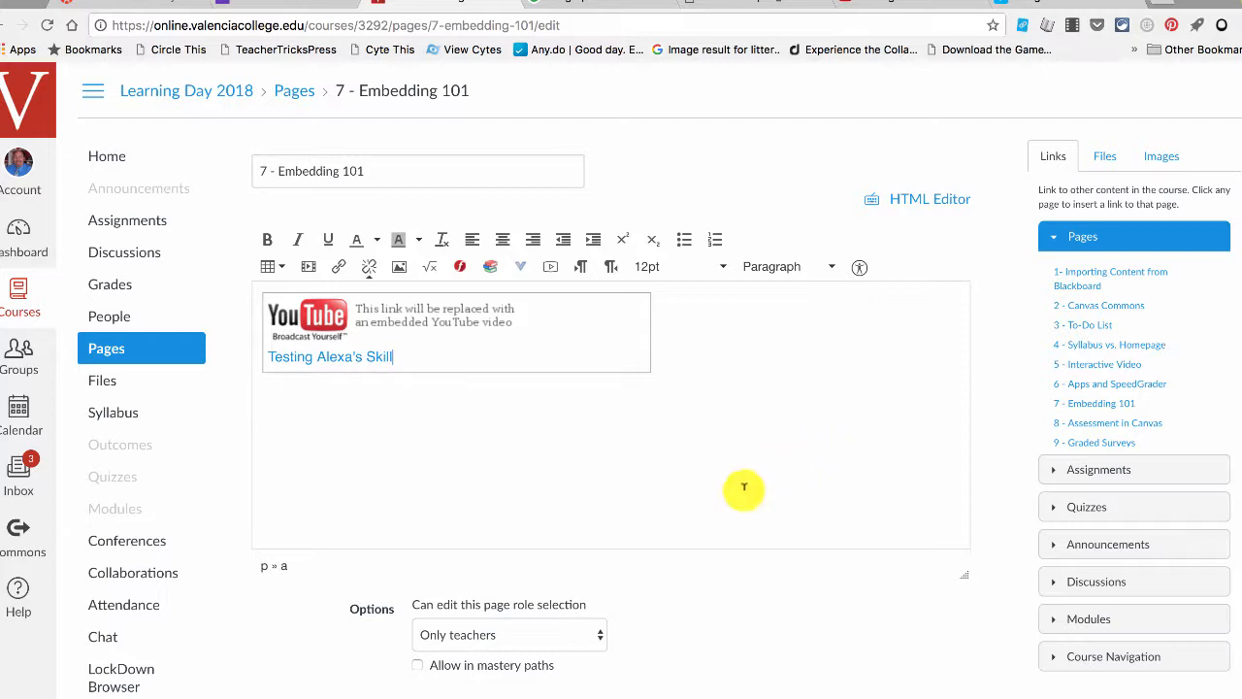
pyautogui.press('super+z')
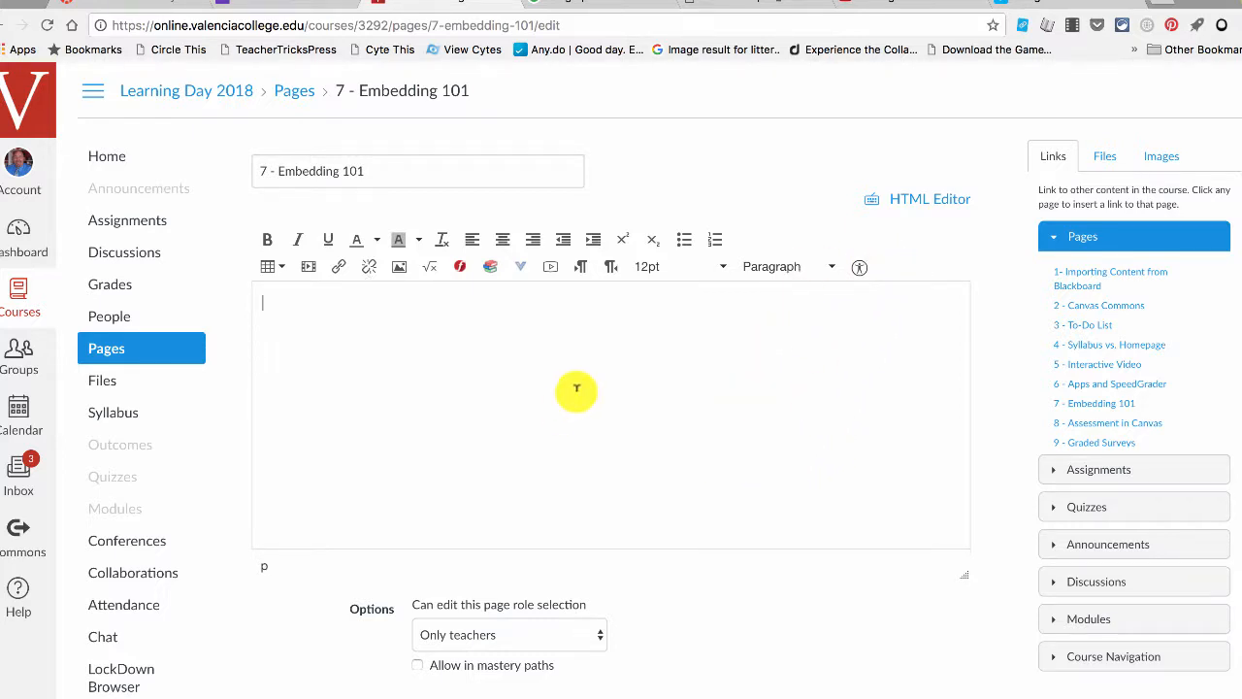
pyautogui.click(1043, 6)
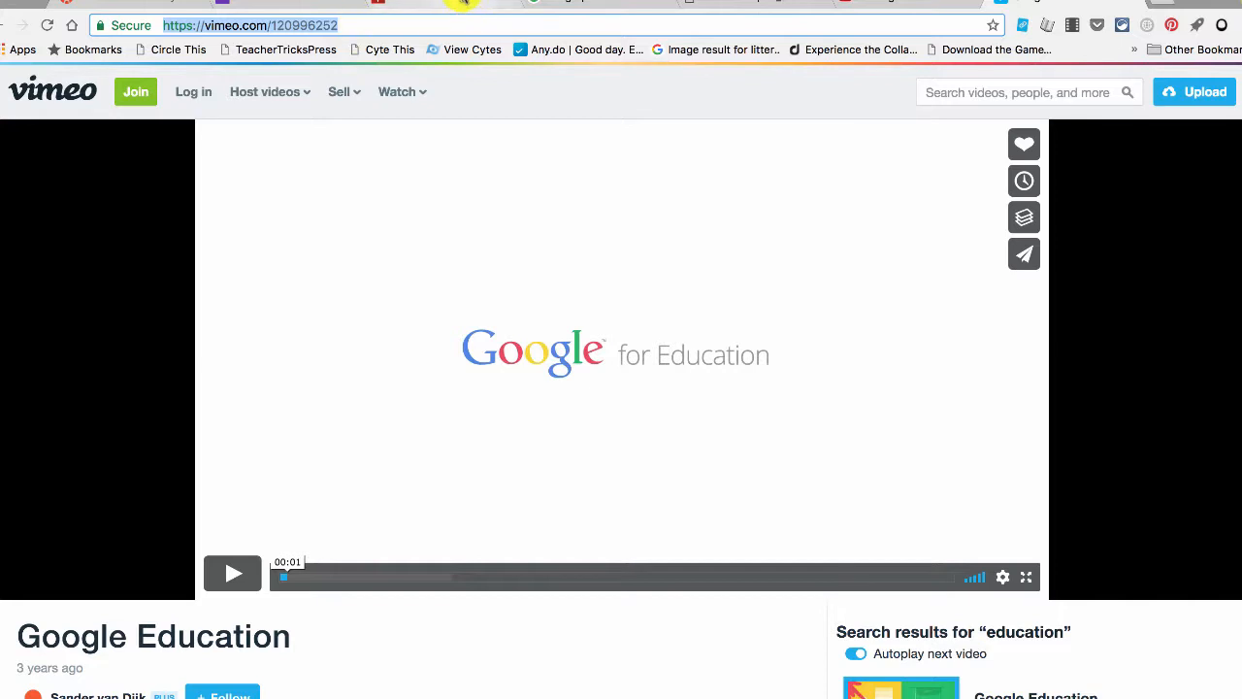
pyautogui.click(466, 5)
pyautogui.click(308, 273)
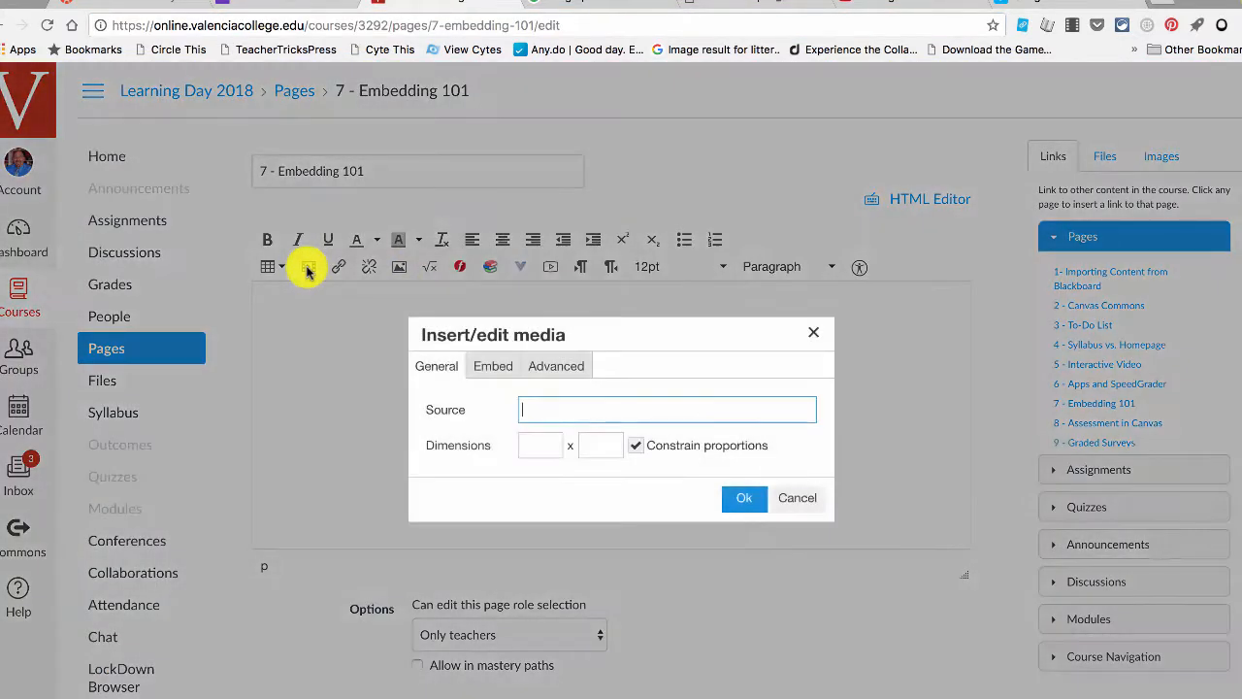
pyautogui.write('https://vimeo.com/120996252')
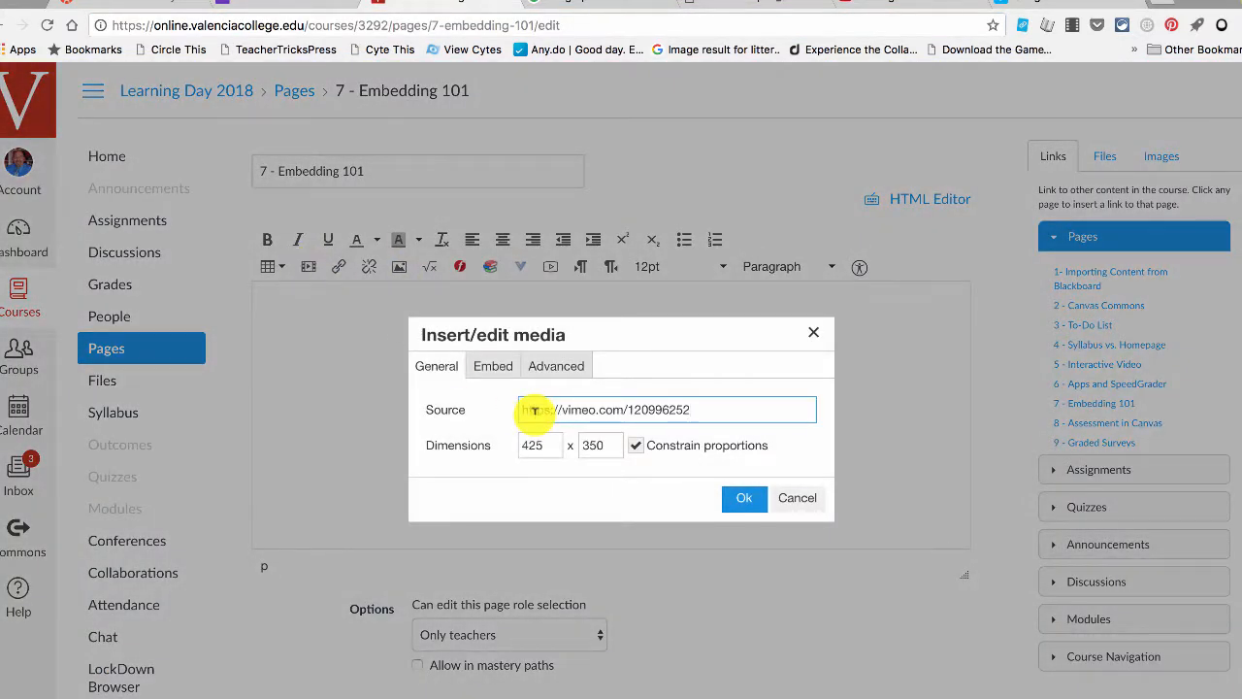
# Set the Vimeo video's width to 500 with constrained proportions and insert it into the page body
pyautogui.moveTo(552, 445); pyautogui.dragTo(504, 444)
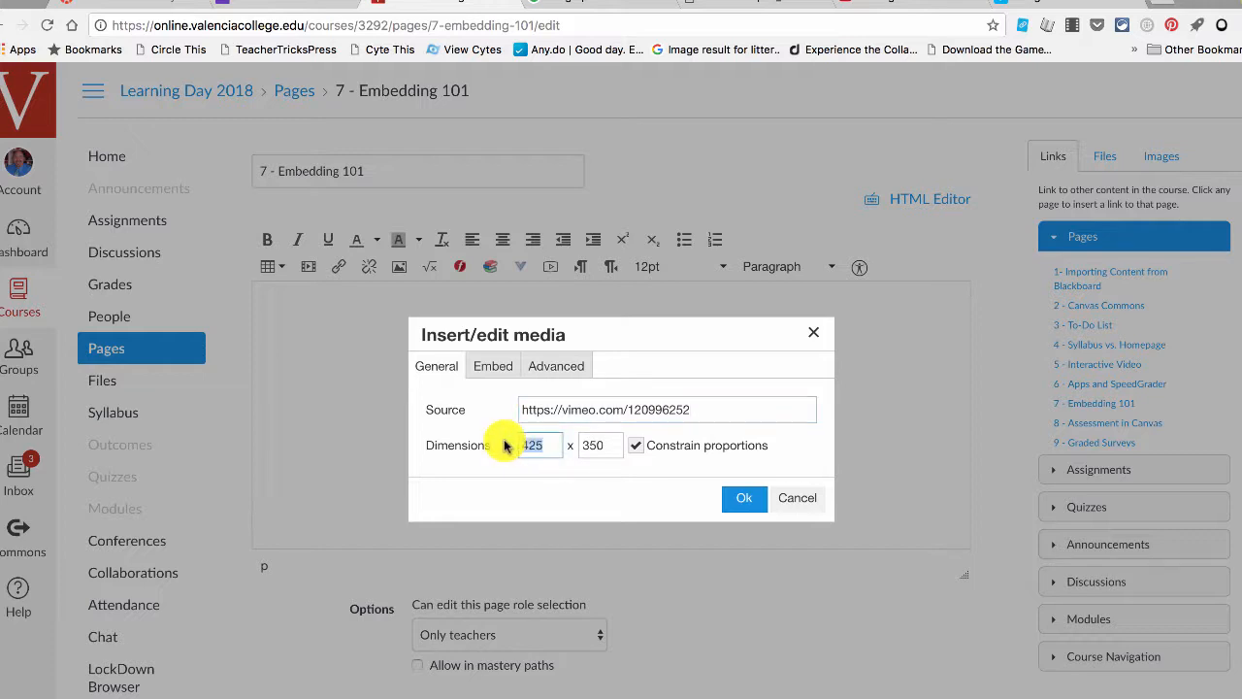
pyautogui.write('500')
pyautogui.click(599, 441)
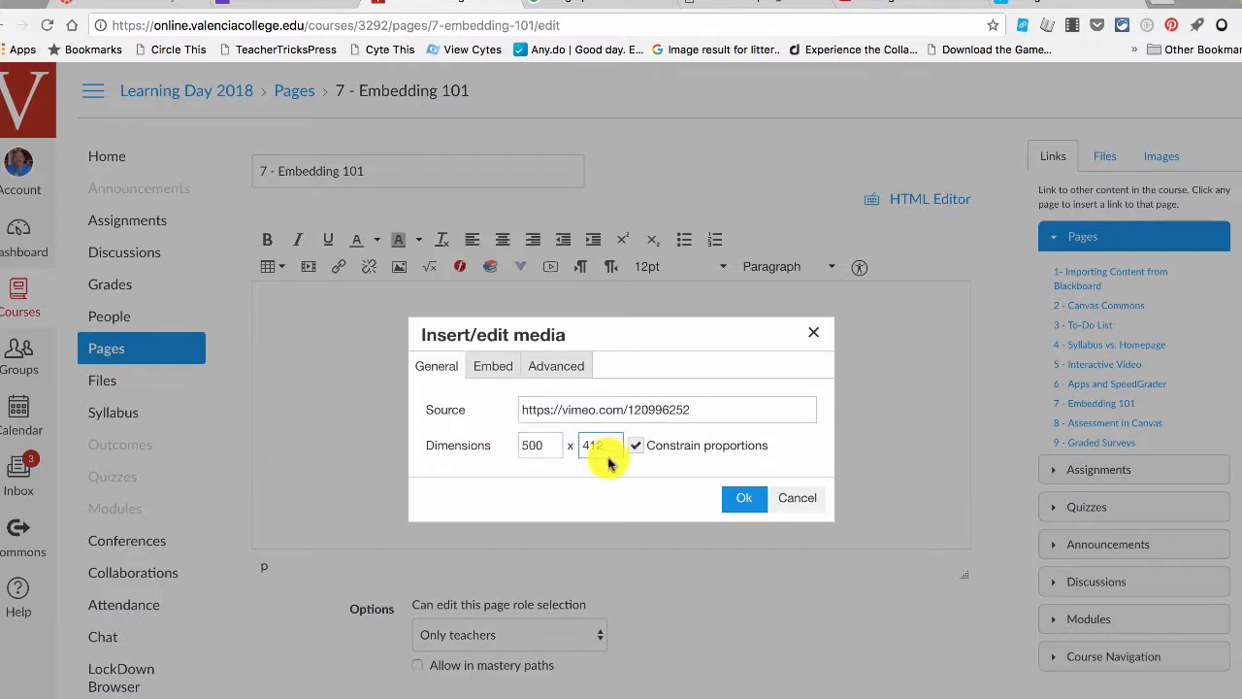
pyautogui.click(745, 498)
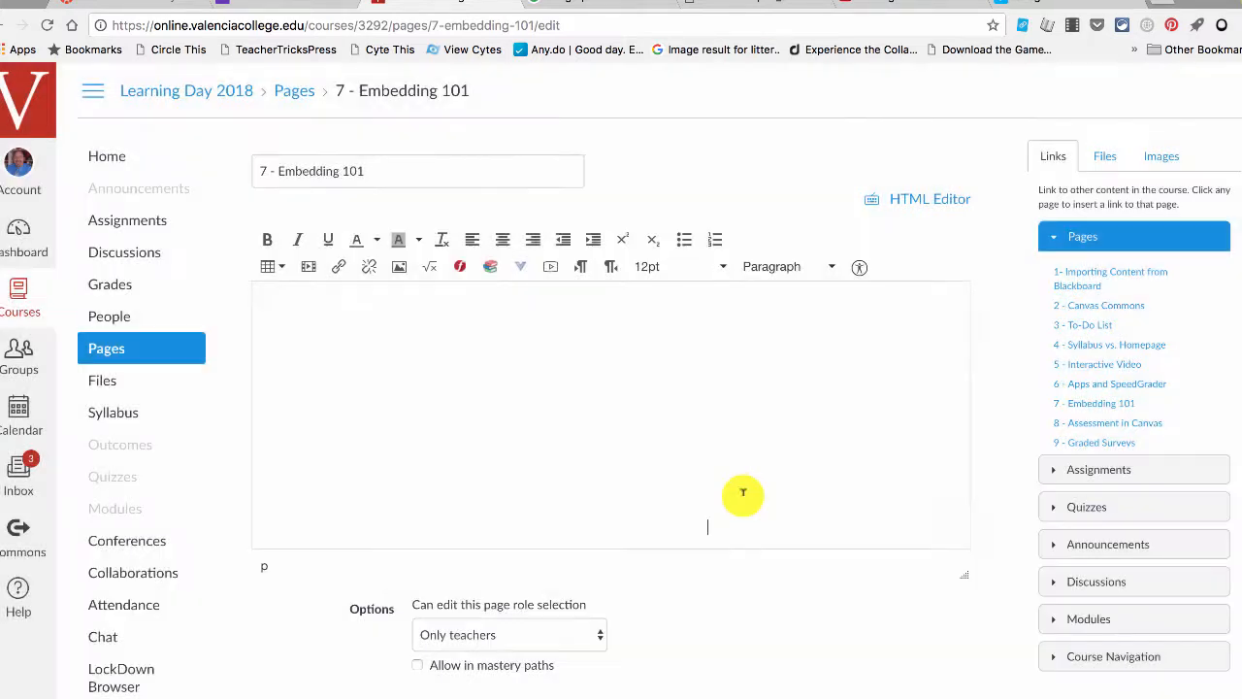
pyautogui.scroll(3, 750, 451)
pyautogui.scroll(-1, 750, 451)
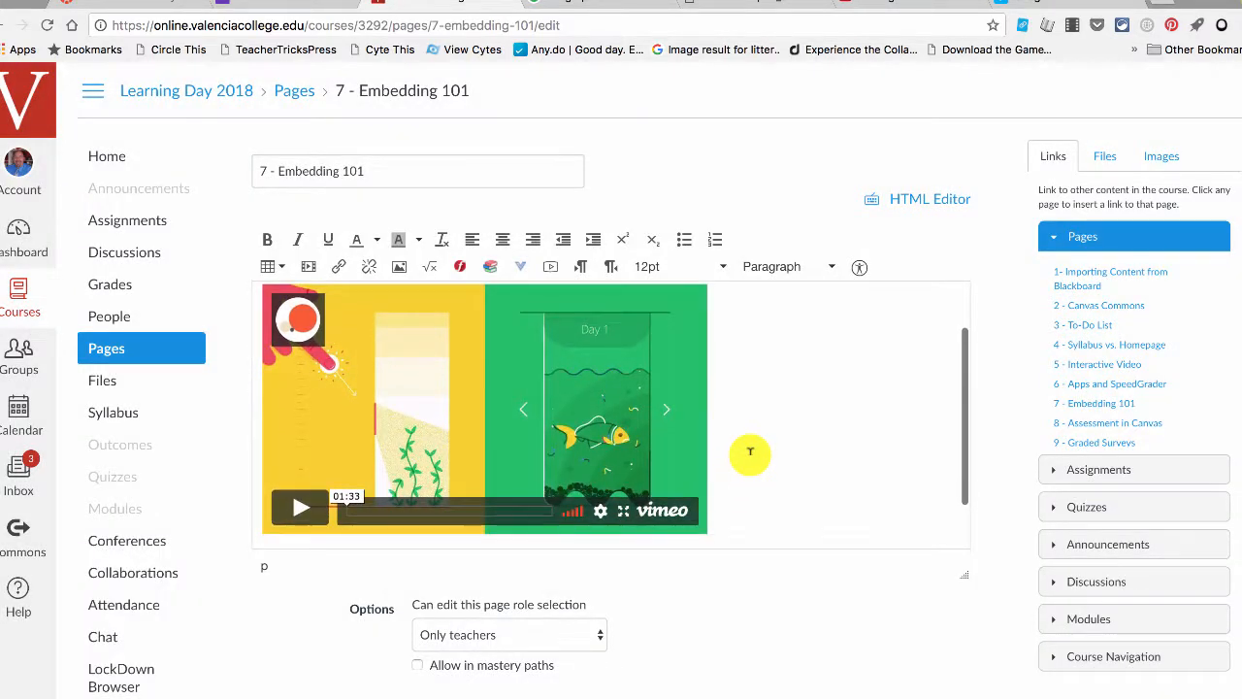
pyautogui.scroll(-2, 750, 451)
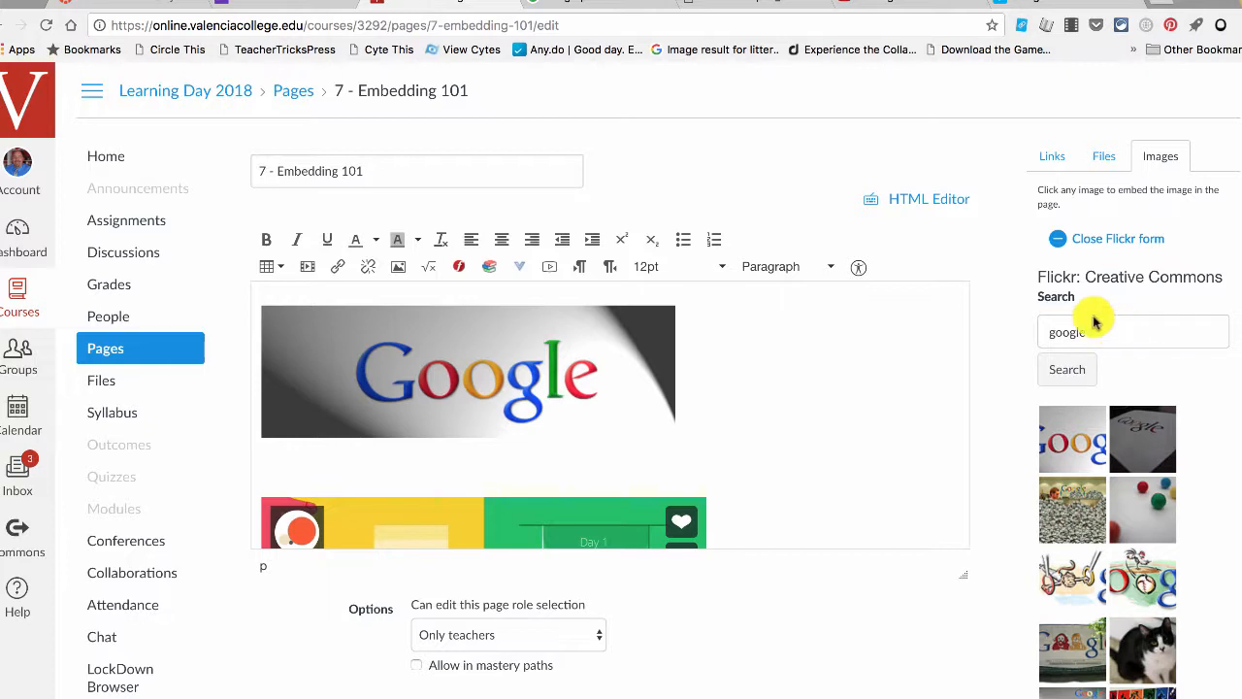
# Review the image and media insertion dialogs, closing each without inserting anything
pyautogui.click(399, 272)
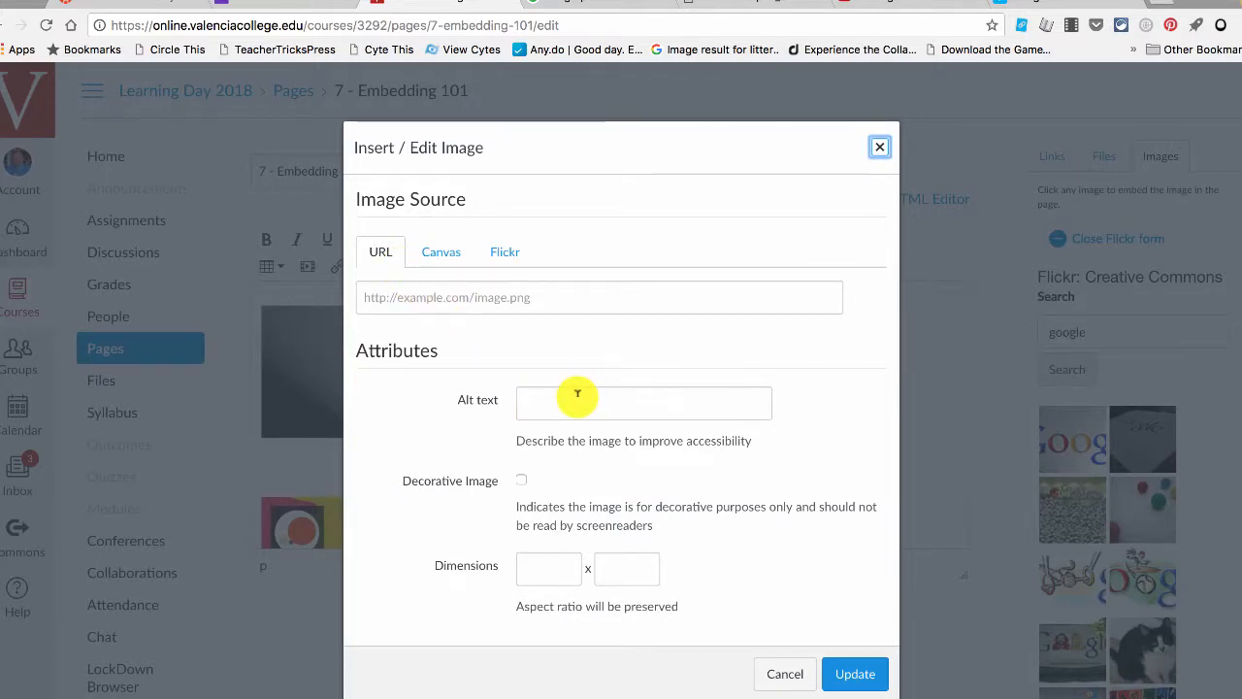
pyautogui.click(878, 147)
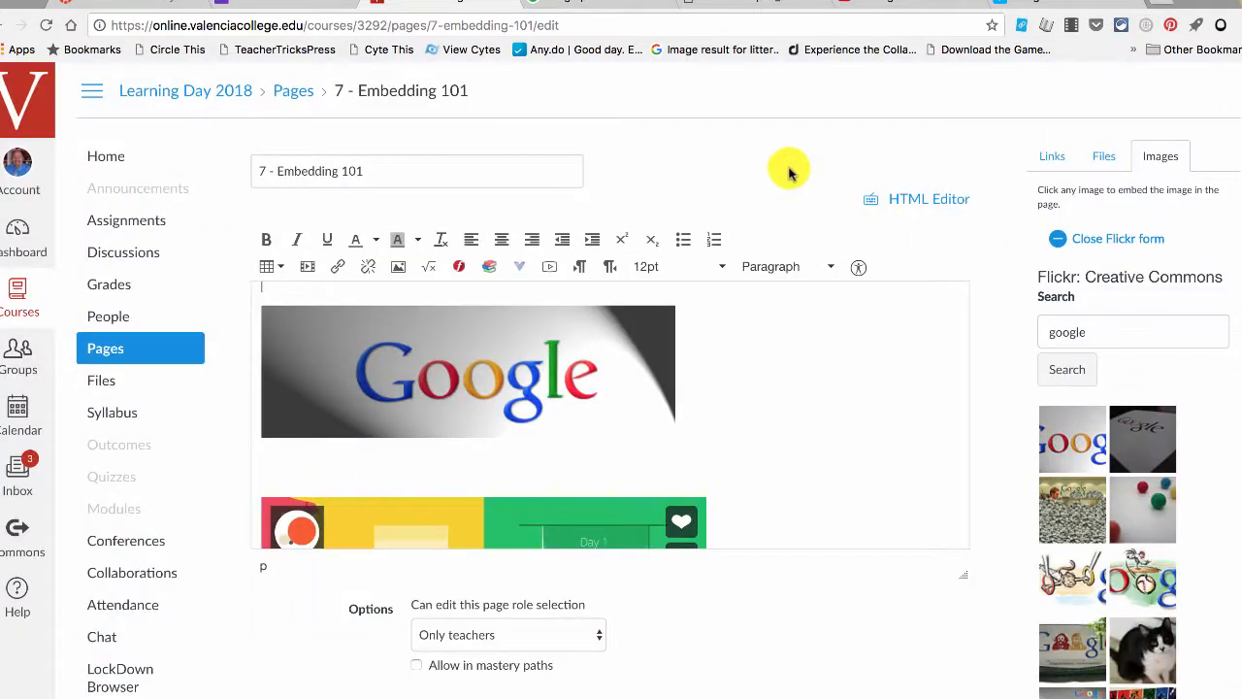
pyautogui.click(309, 274)
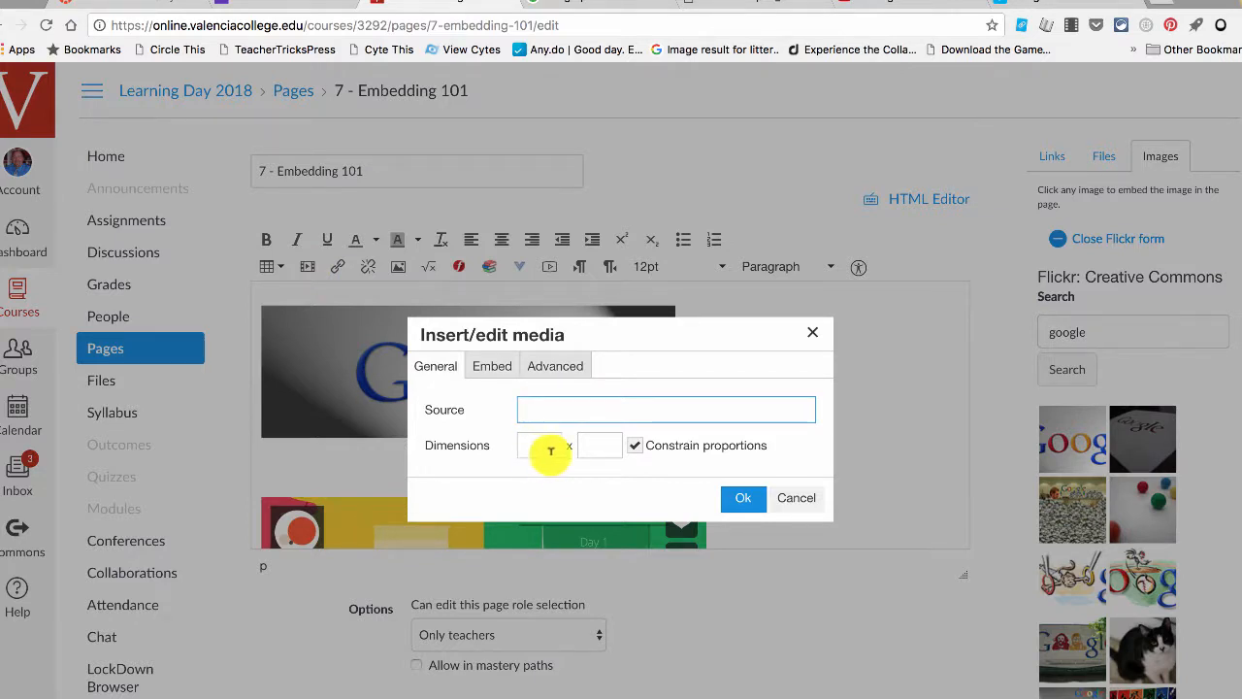
pyautogui.click(792, 502)
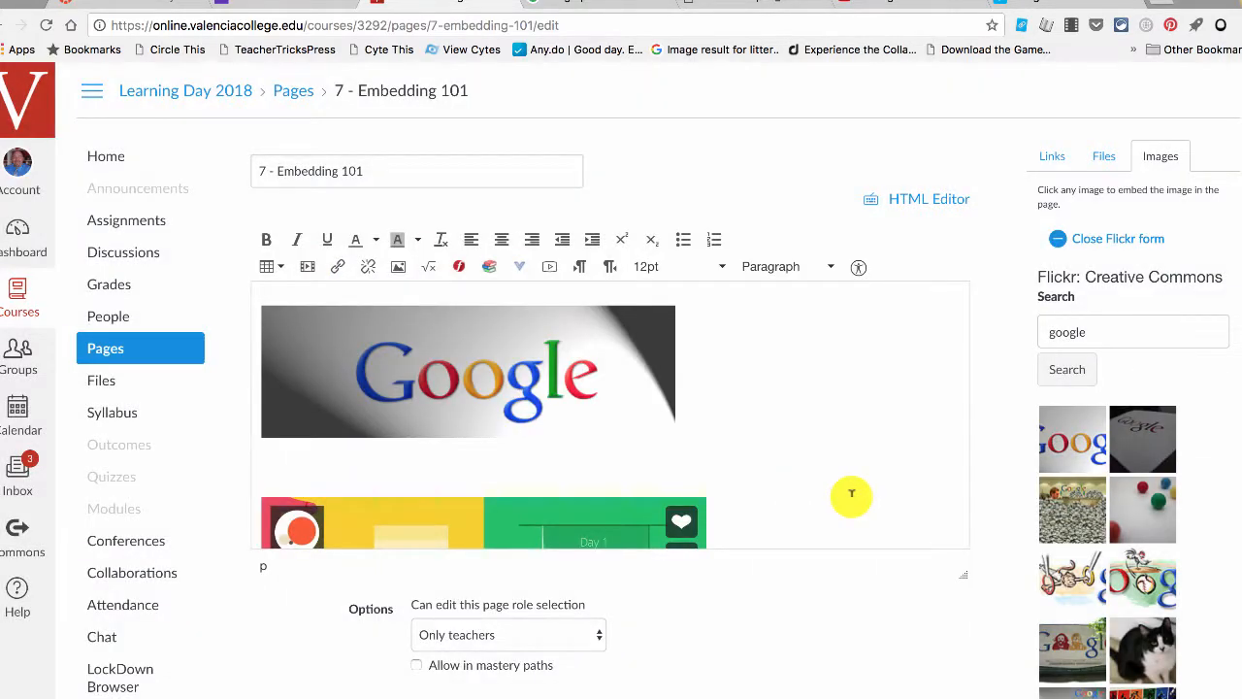